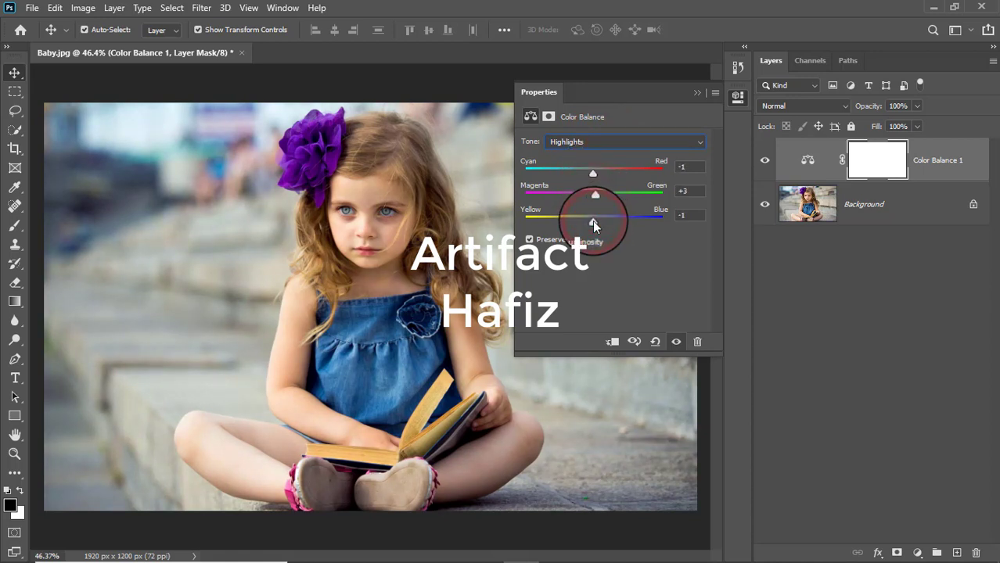
Step: Add a Brightness/Contrast adjustment layer above the Color Balance layer with brightness set to -16
click(695, 93)
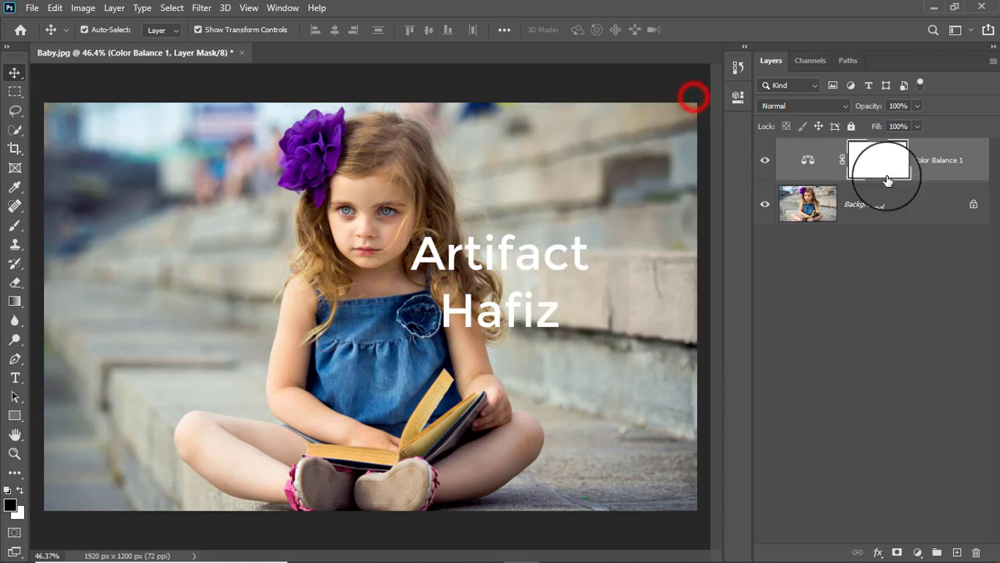
click(944, 161)
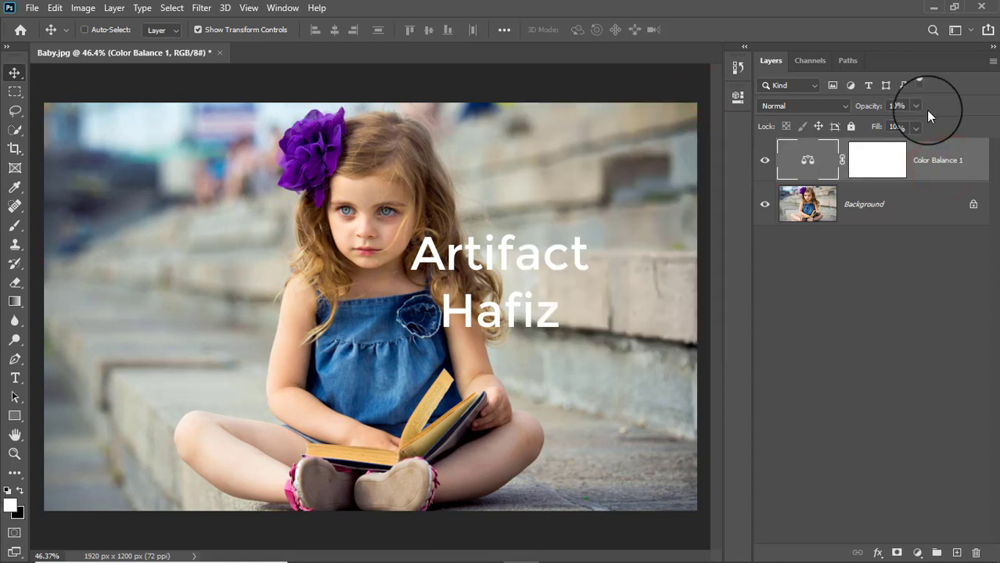
click(917, 548)
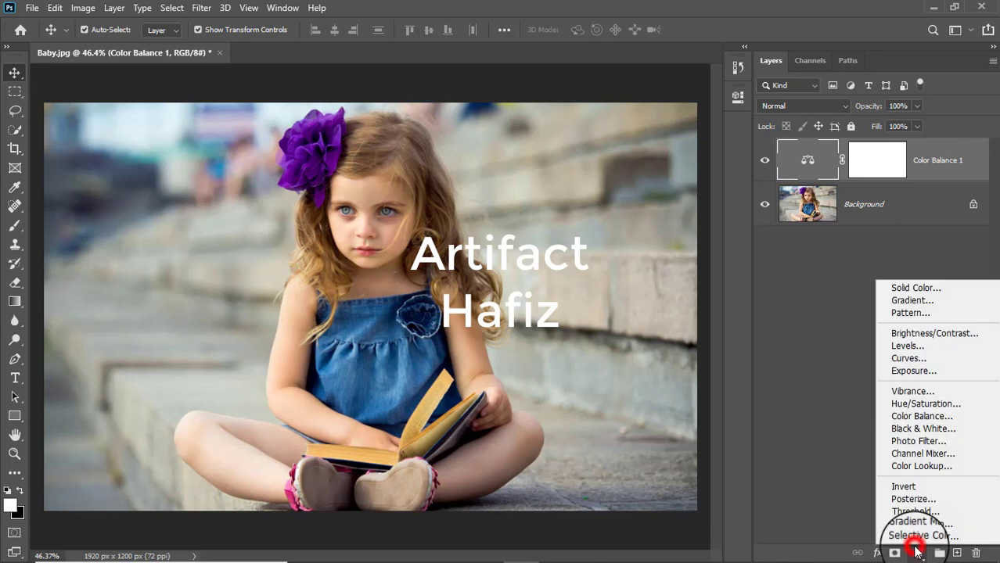
click(908, 334)
drag(608, 183, 603, 180)
click(699, 90)
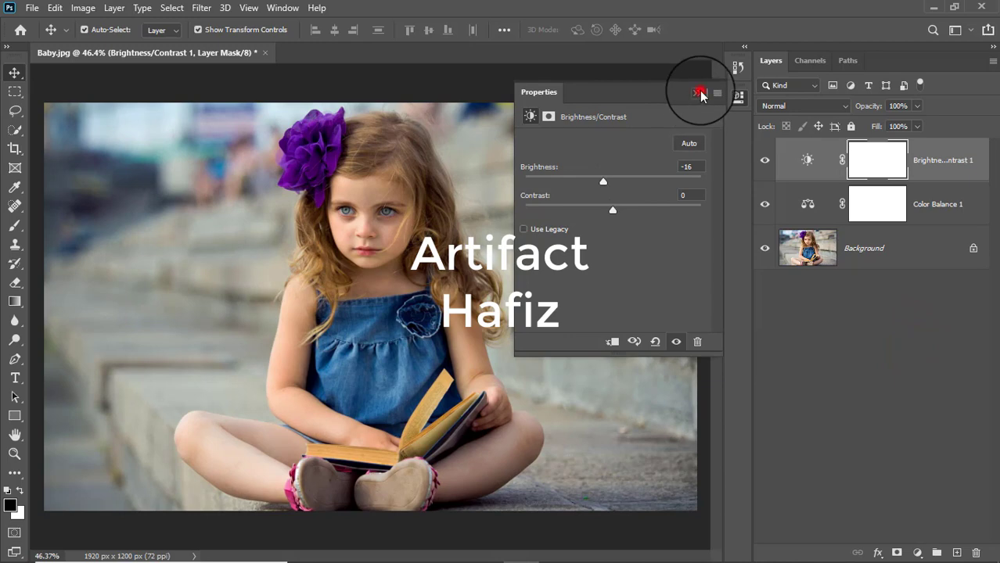
Step: Stamp all visible layers into a new layer at the top of the stack and convert it for smart filters
click(939, 159)
key(ctrl+alt+shift+e)
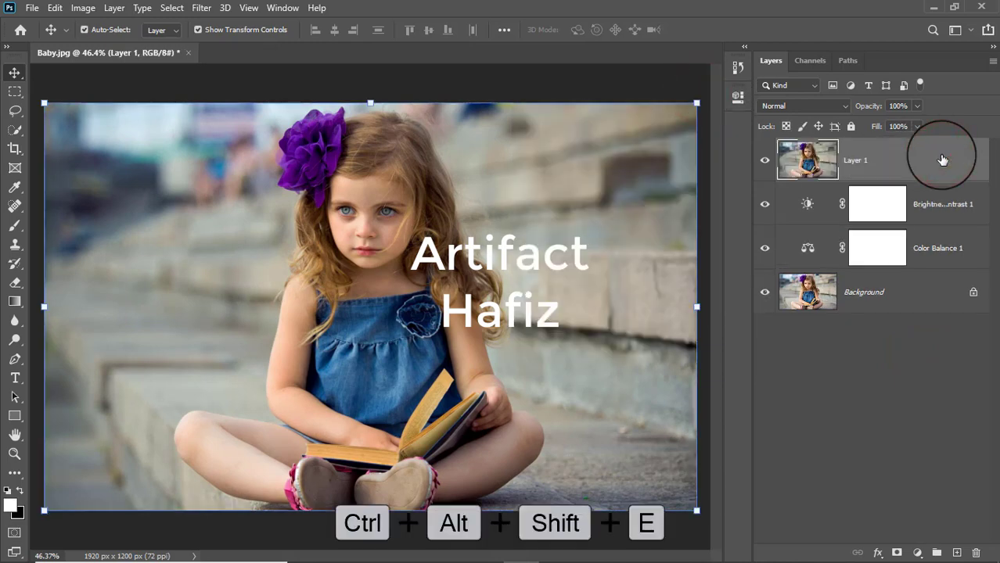
click(200, 7)
click(227, 44)
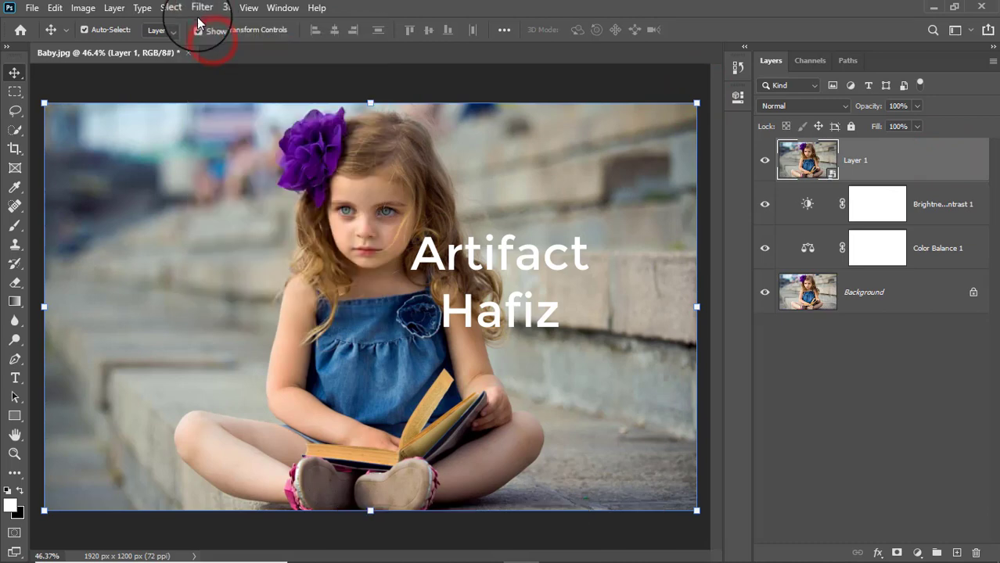
Step: Apply the Camera Raw Filter to the stamped layer with Highlights -11, Shadows +13, Whites +45 and Blacks -13
click(200, 8)
click(235, 95)
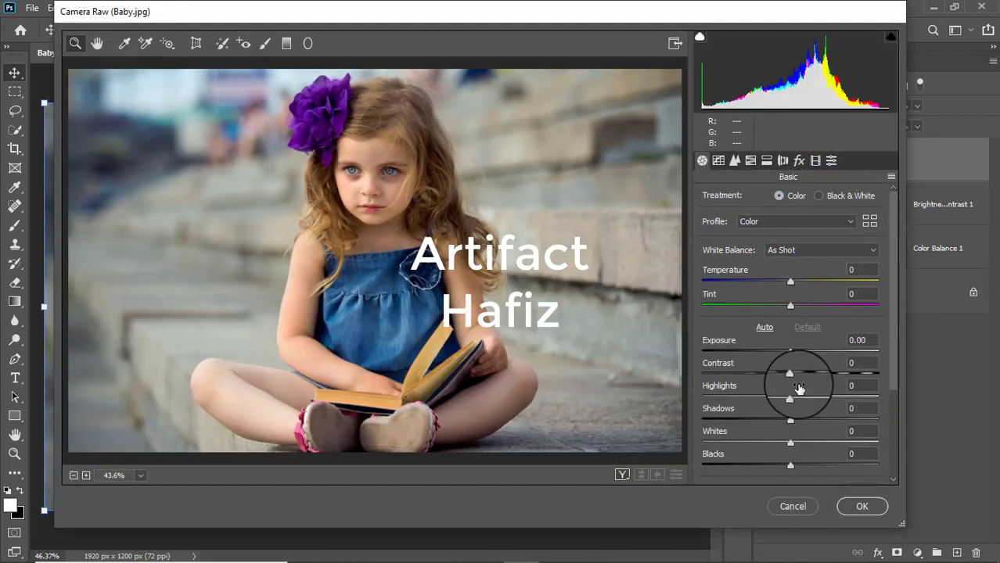
scroll(797, 389, down, 2)
drag(790, 337, 832, 329)
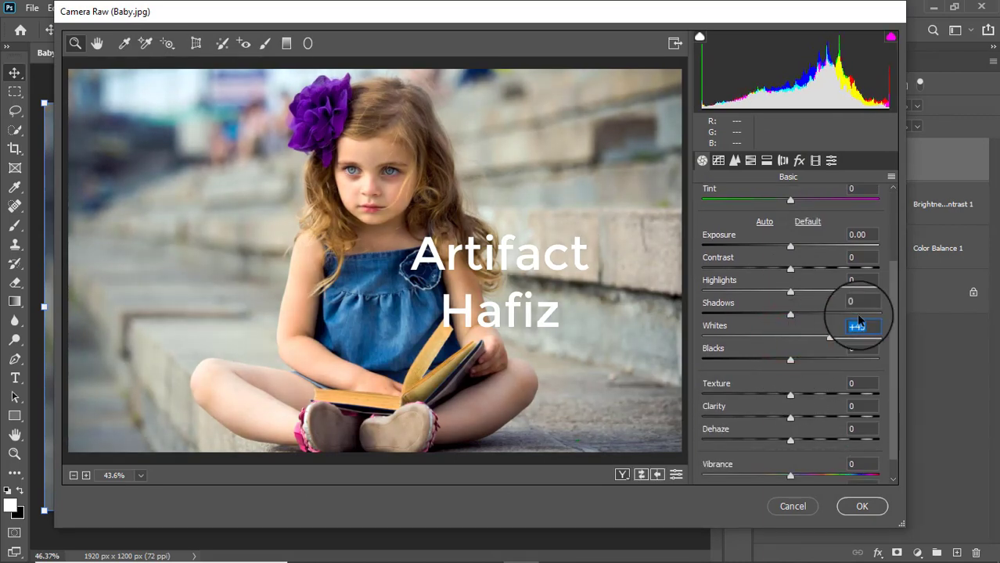
drag(789, 293, 798, 313)
mouse_move(791, 362)
mouse_down()
mouse_move(764, 358)
mouse_move(780, 359)
mouse_up()
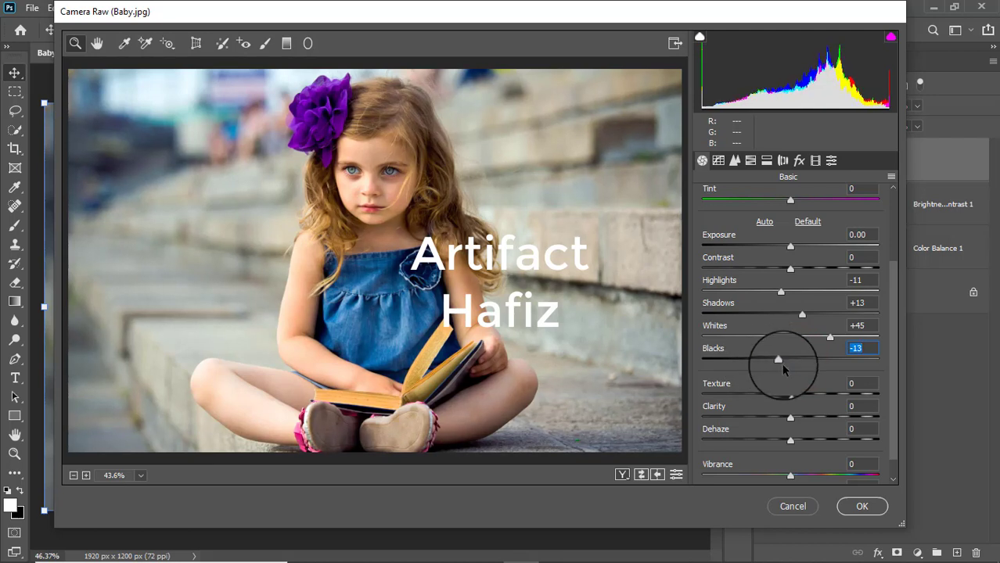
Step: Raise the Clarity to +4 in the basic Camera Raw adjustments
scroll(786, 391, down, 1)
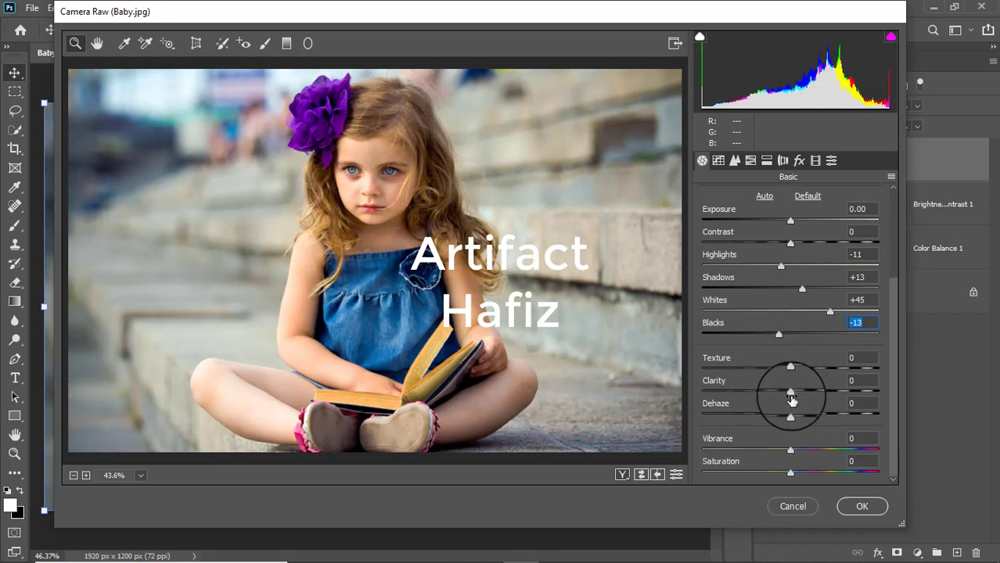
click(790, 393)
mouse_move(792, 396)
mouse_down()
mouse_move(804, 396)
mouse_move(796, 398)
mouse_up()
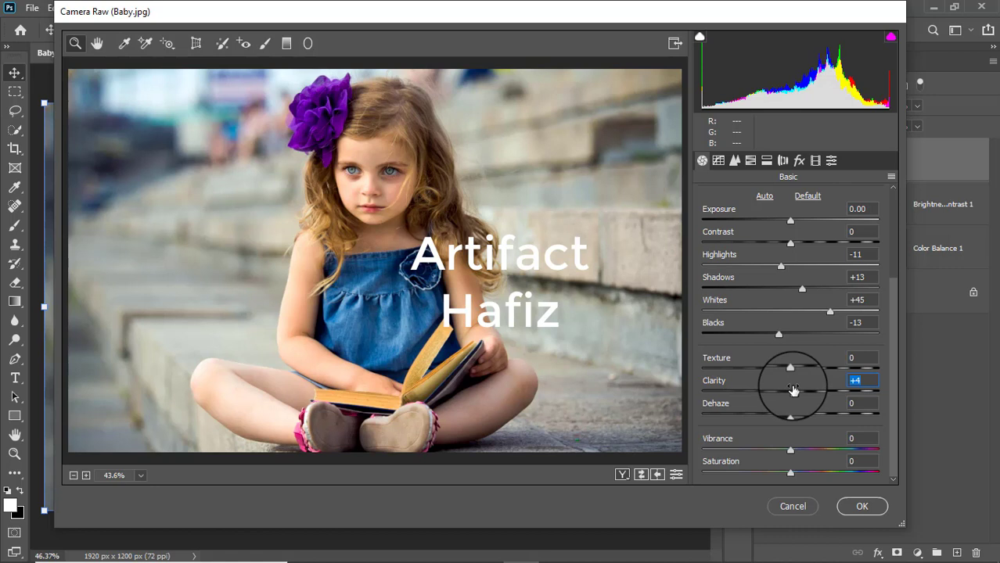
Step: Set the HSL saturation of the reds to +9 and the yellows to -9, and adjust the greens and blues
click(751, 159)
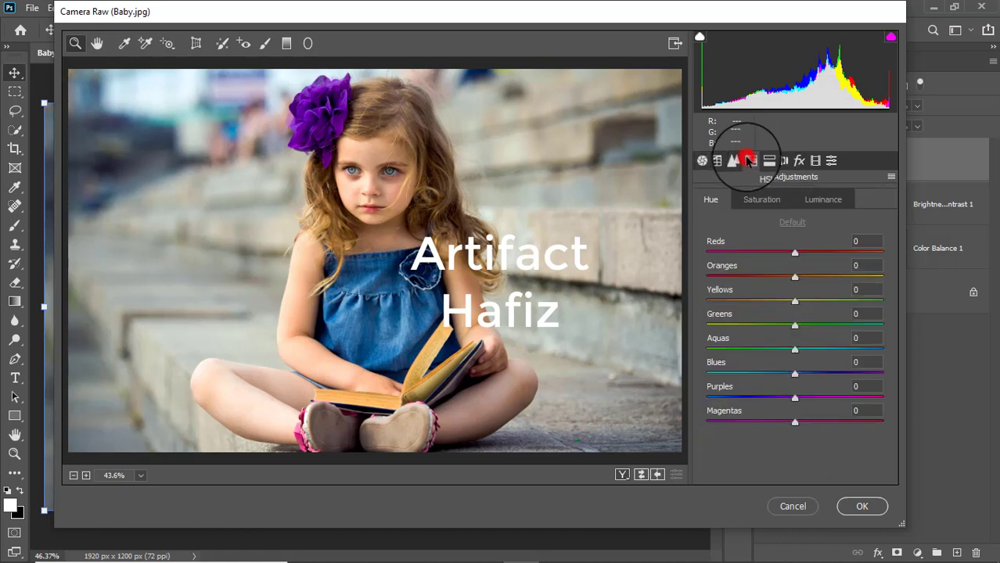
click(753, 201)
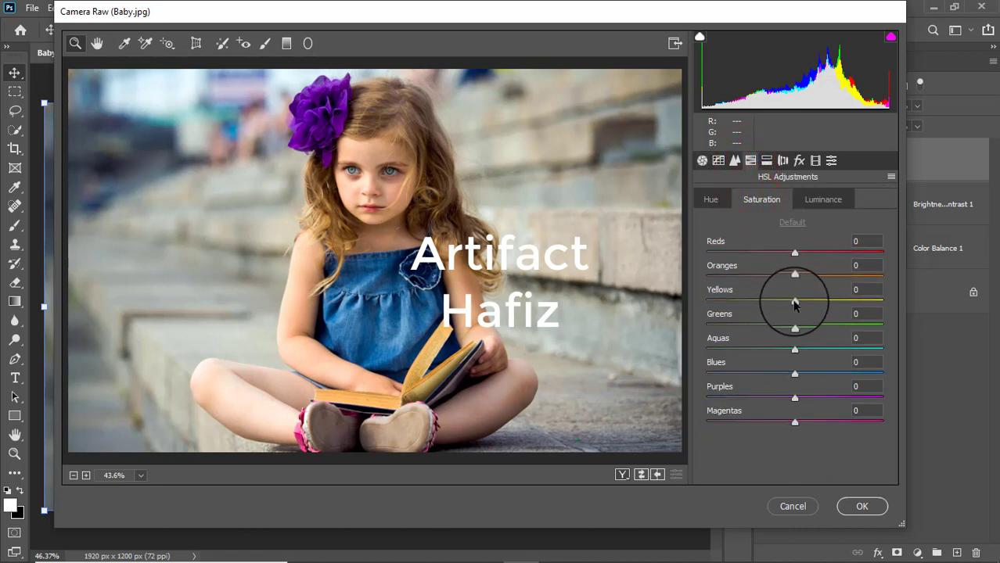
mouse_move(770, 300)
mouse_down()
mouse_move(818, 300)
mouse_move(786, 303)
mouse_up()
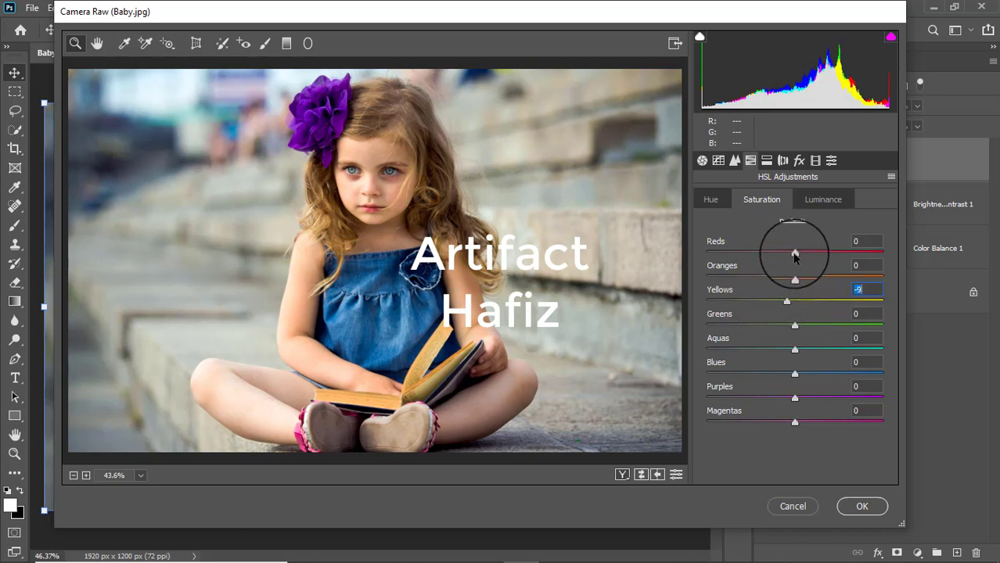
drag(795, 255, 803, 254)
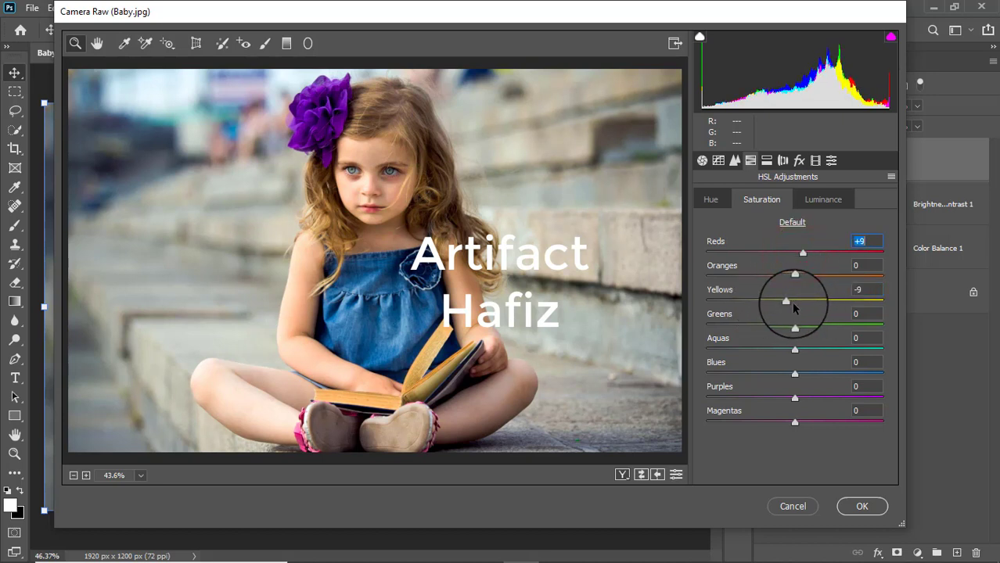
drag(795, 327, 798, 381)
Step: Set the HSL luminance of the yellows to -13, greens to -28, aquas to -27 and blues to -5
click(810, 199)
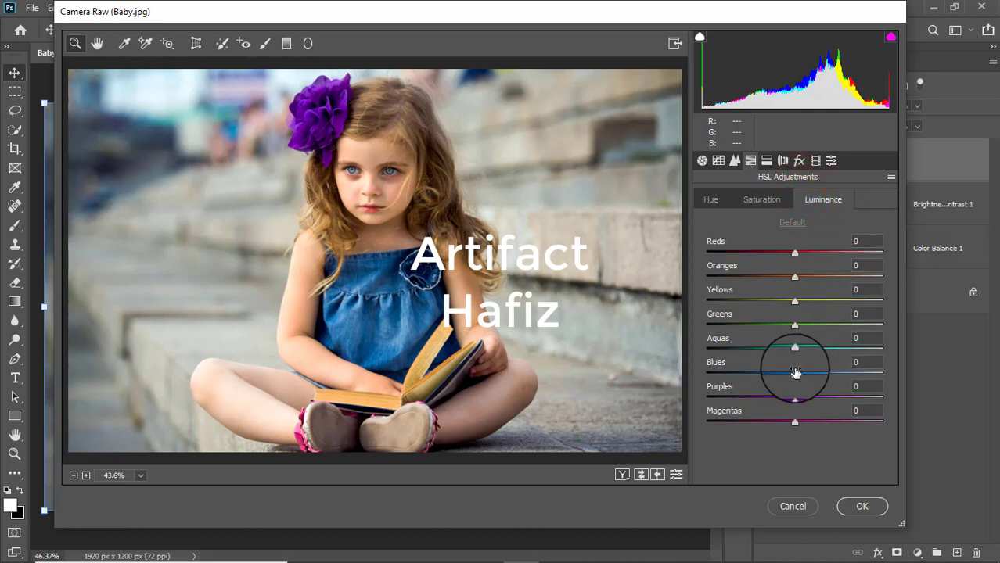
drag(795, 373, 770, 351)
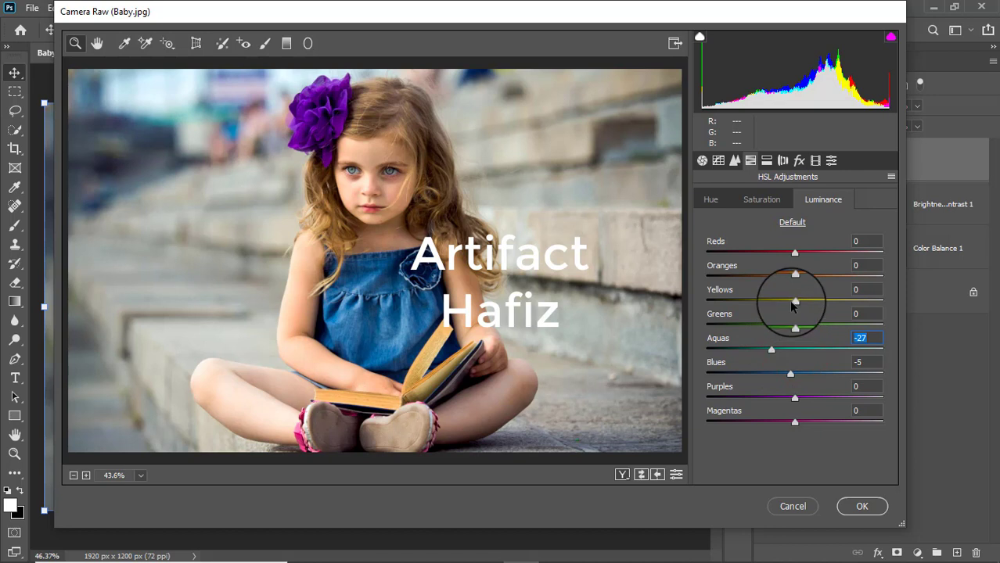
drag(793, 304, 770, 326)
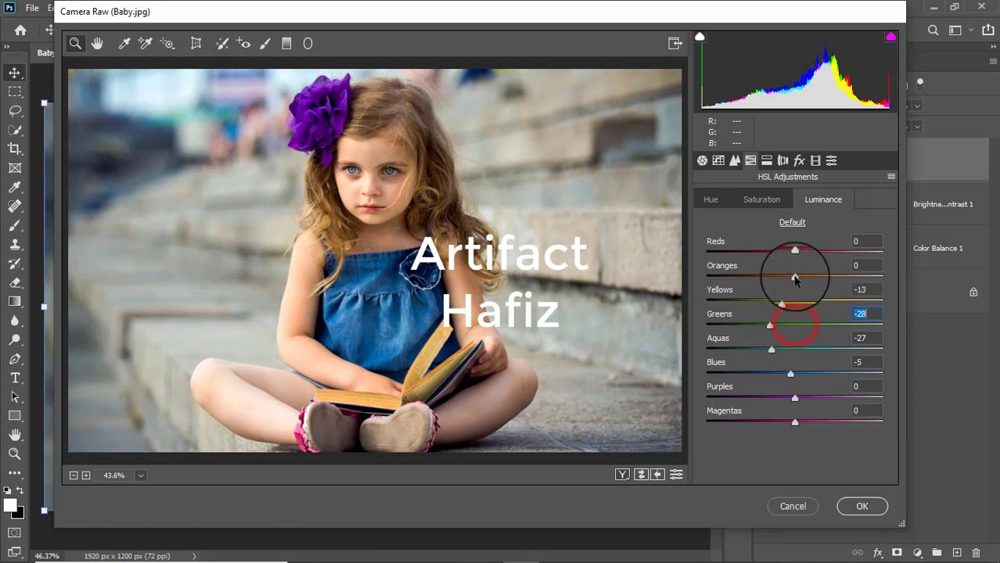
mouse_move(795, 279)
mouse_down()
mouse_move(779, 278)
mouse_move(800, 279)
mouse_up()
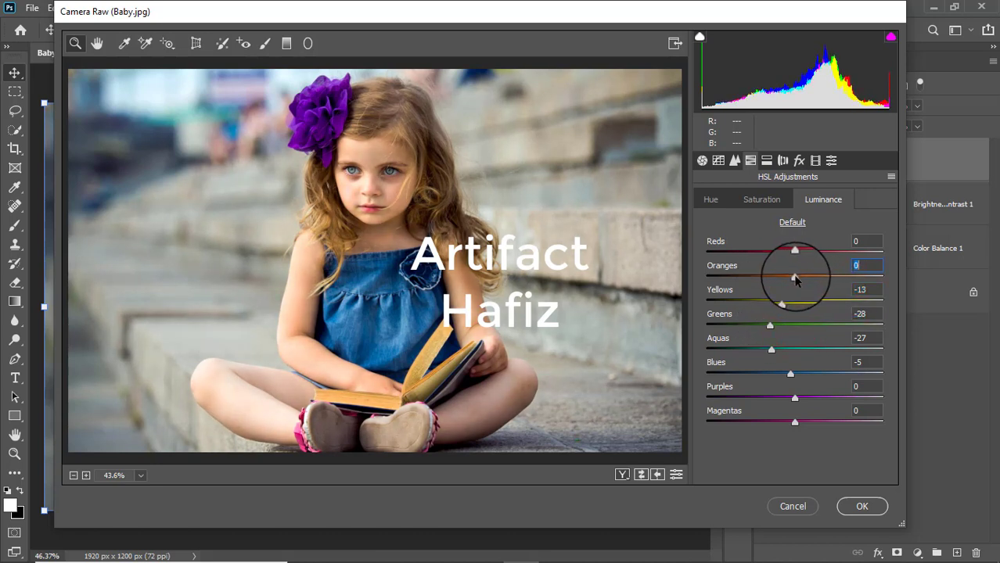
Step: Set the HSL hue of the oranges to -2, yellows to -3 and blues to -8, and shift the aquas toward green
click(719, 199)
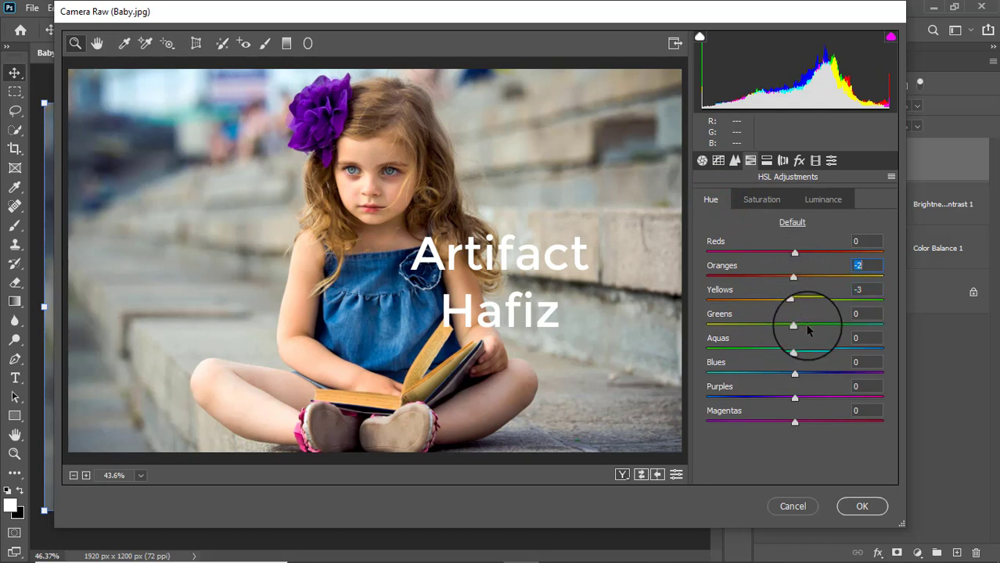
drag(795, 349, 746, 348)
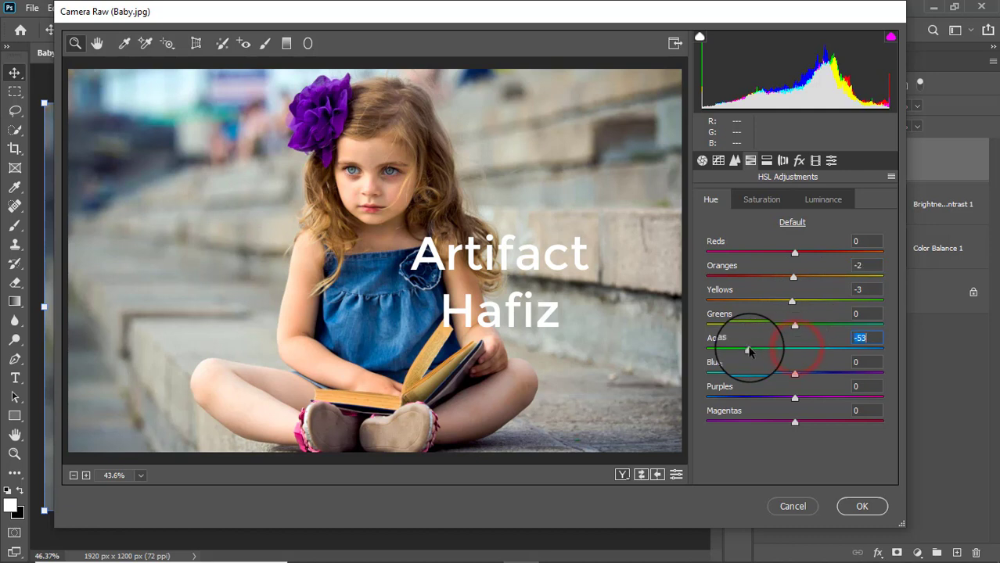
mouse_move(794, 376)
mouse_down()
mouse_move(759, 377)
mouse_move(822, 376)
mouse_move(792, 374)
mouse_up()
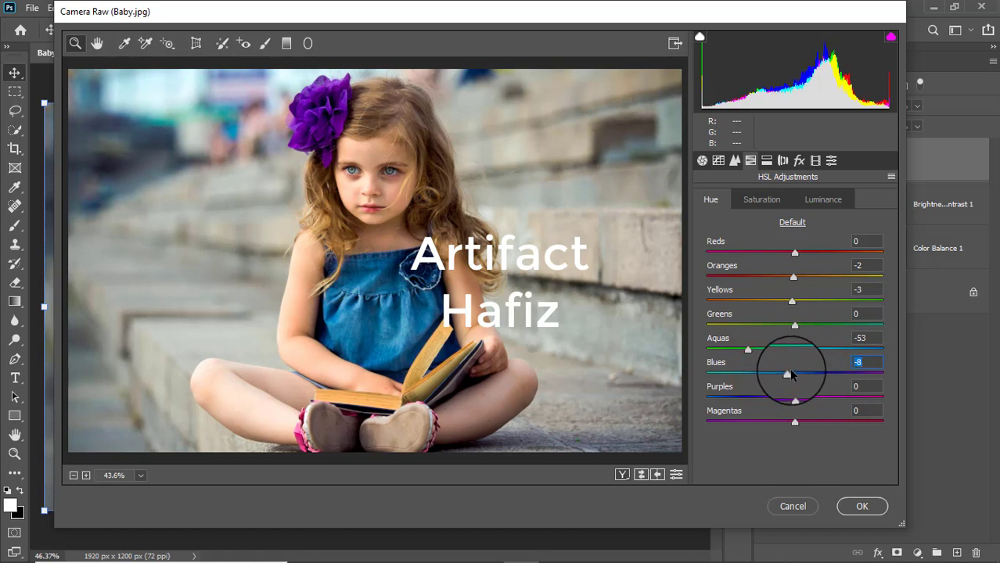
mouse_move(747, 350)
mouse_down()
mouse_move(775, 351)
mouse_move(759, 350)
mouse_up()
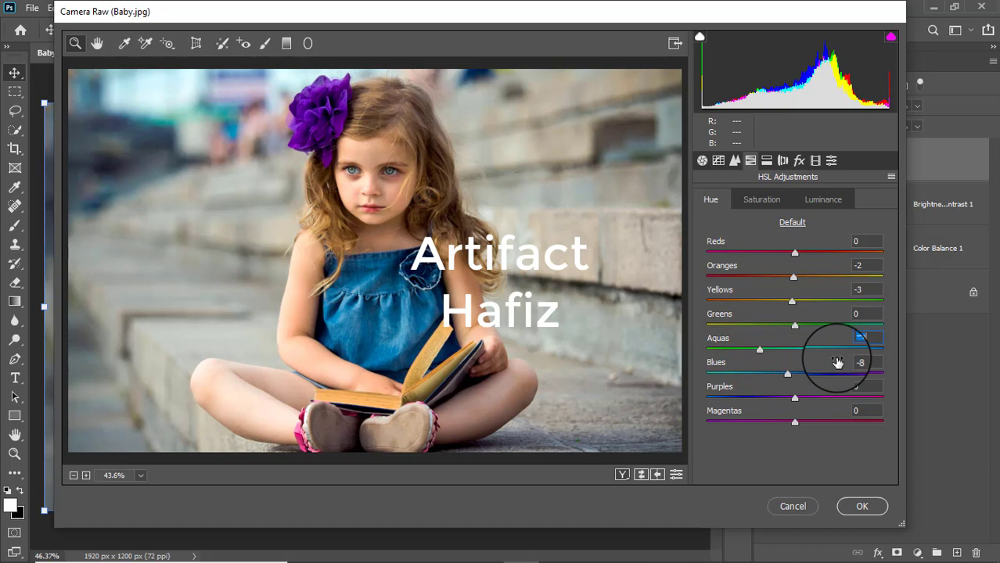
Step: Add a Highlight Priority post-crop vignette with amount -23, midpoint 39, roundness +41 and feather 85
click(799, 160)
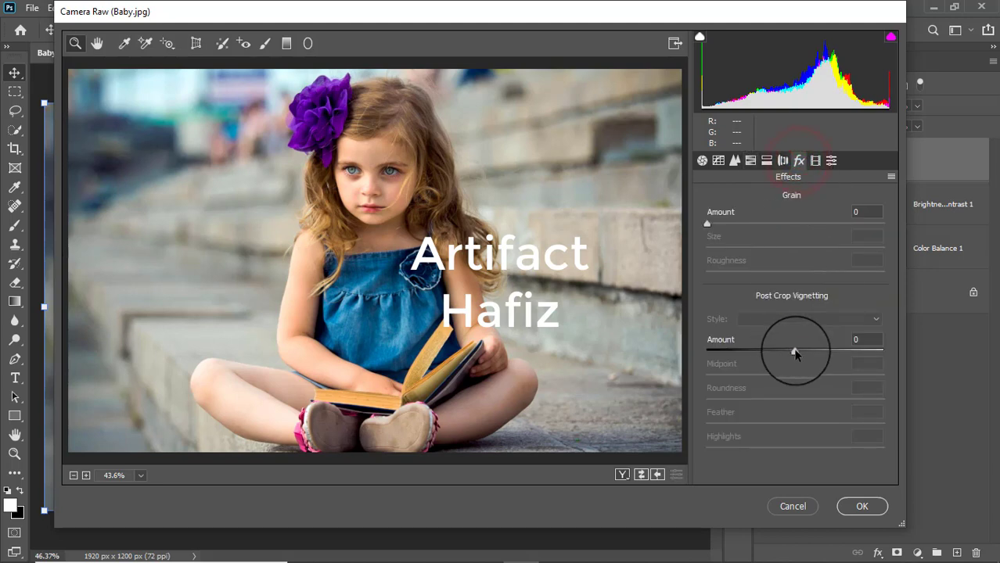
drag(795, 353, 738, 357)
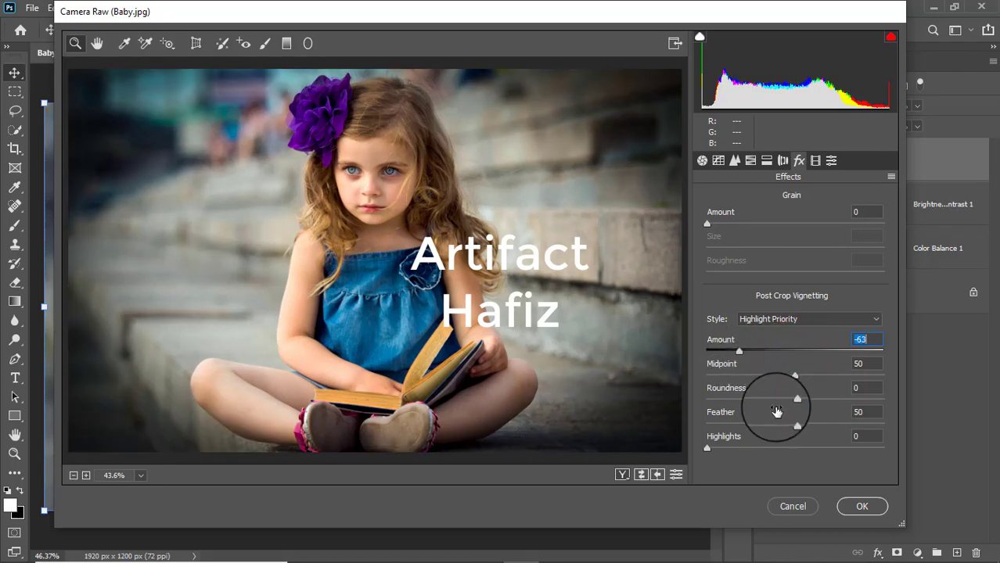
drag(796, 399, 856, 425)
click(794, 376)
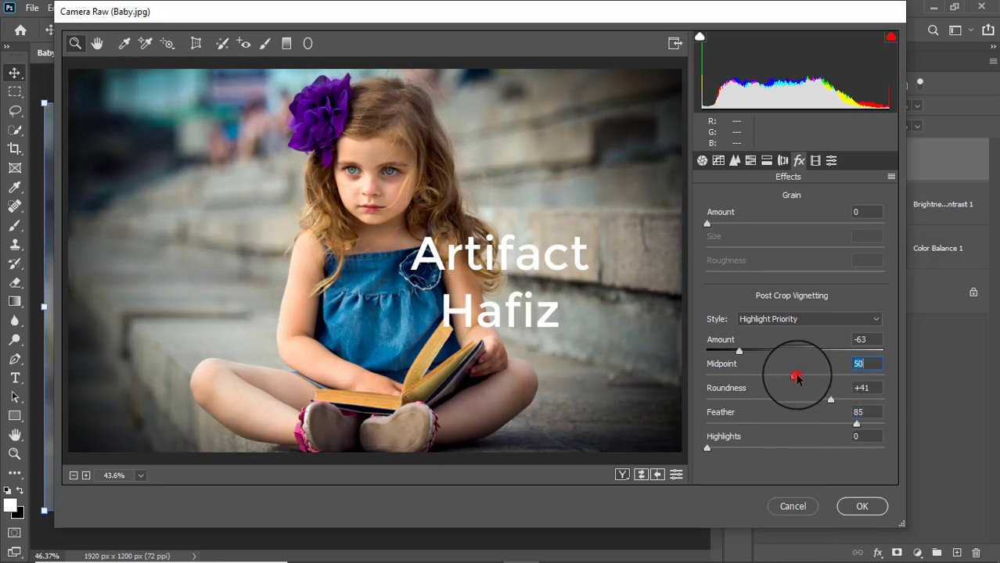
drag(794, 376, 773, 354)
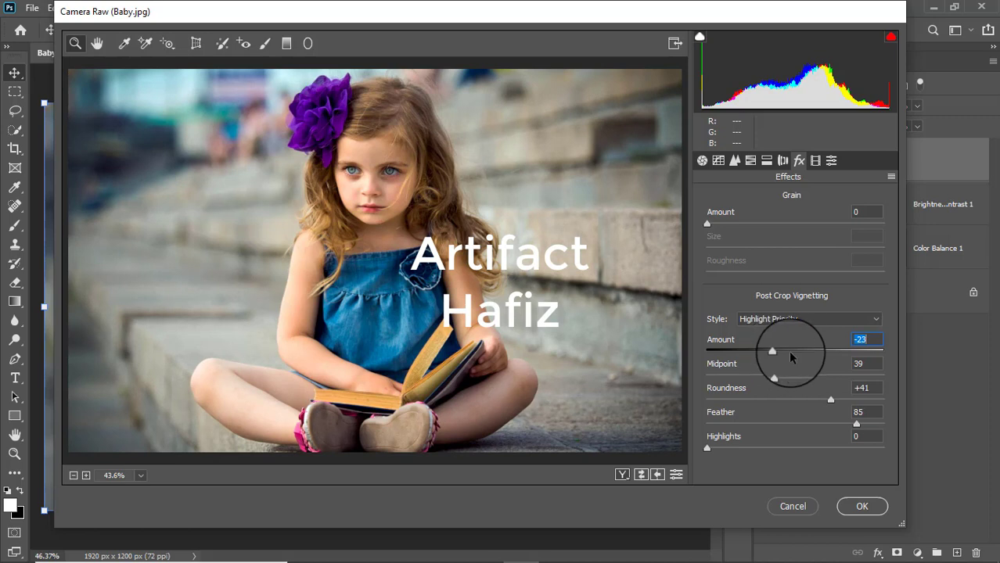
Step: Split-tone the shadows with a hue of 270 and a saturation of 14
click(767, 160)
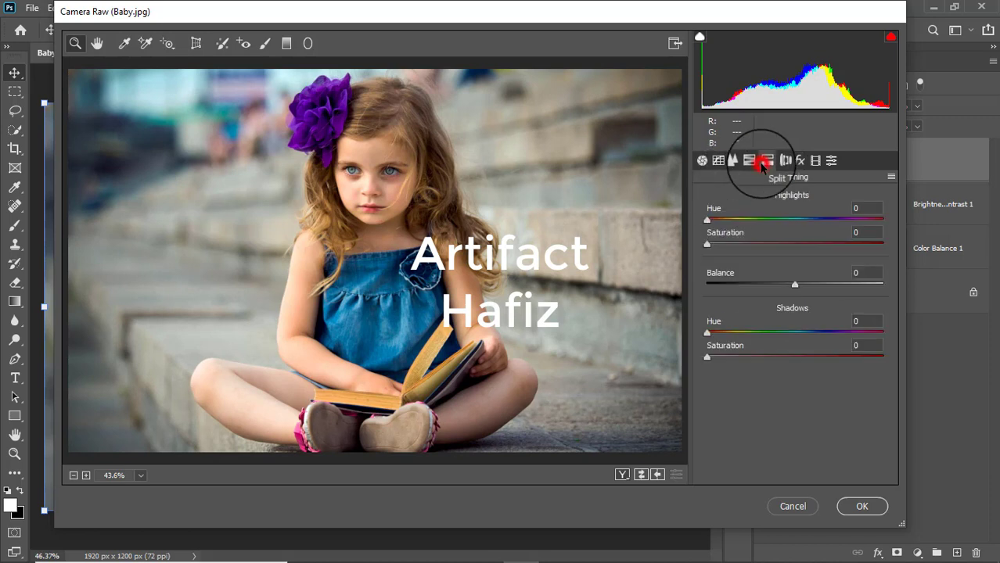
drag(708, 357, 766, 357)
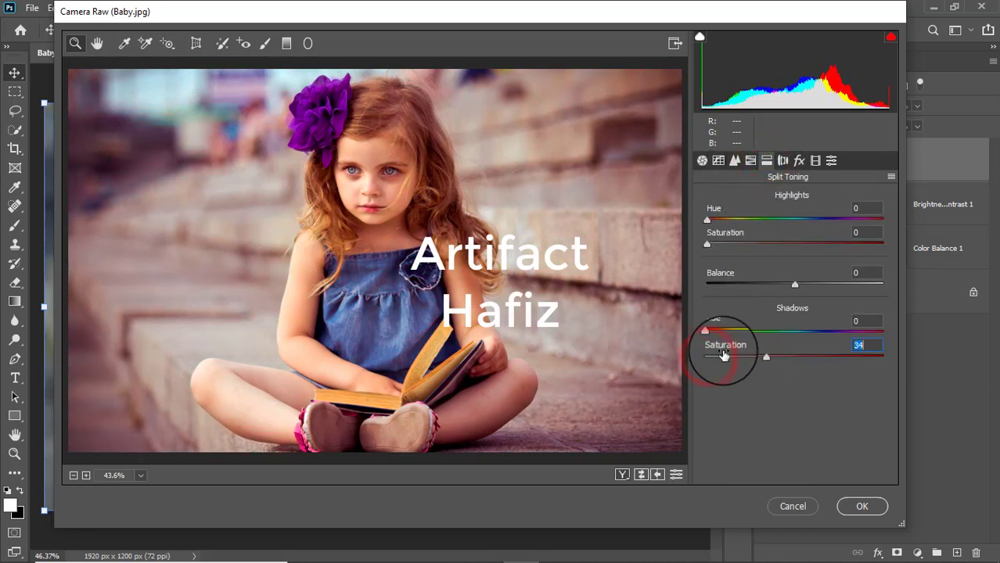
drag(707, 333, 839, 331)
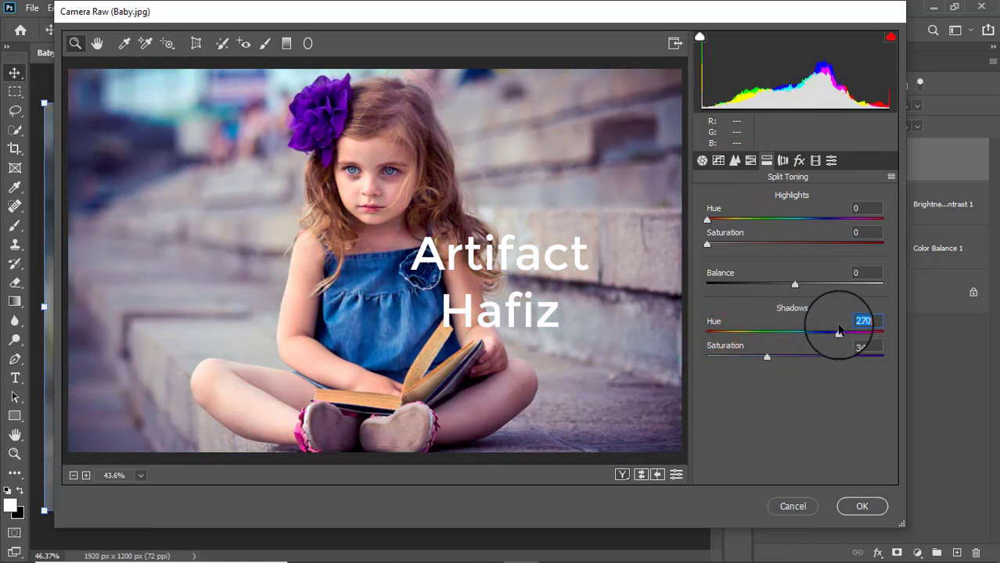
drag(767, 360, 732, 372)
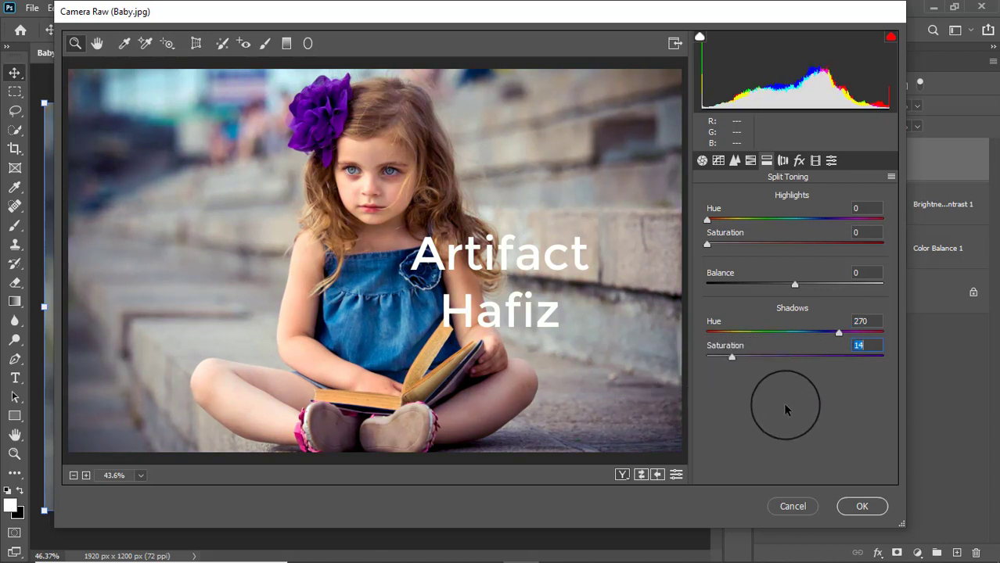
Step: Split-tone the highlights with a hue of 207 and a saturation of 7
drag(707, 246, 764, 245)
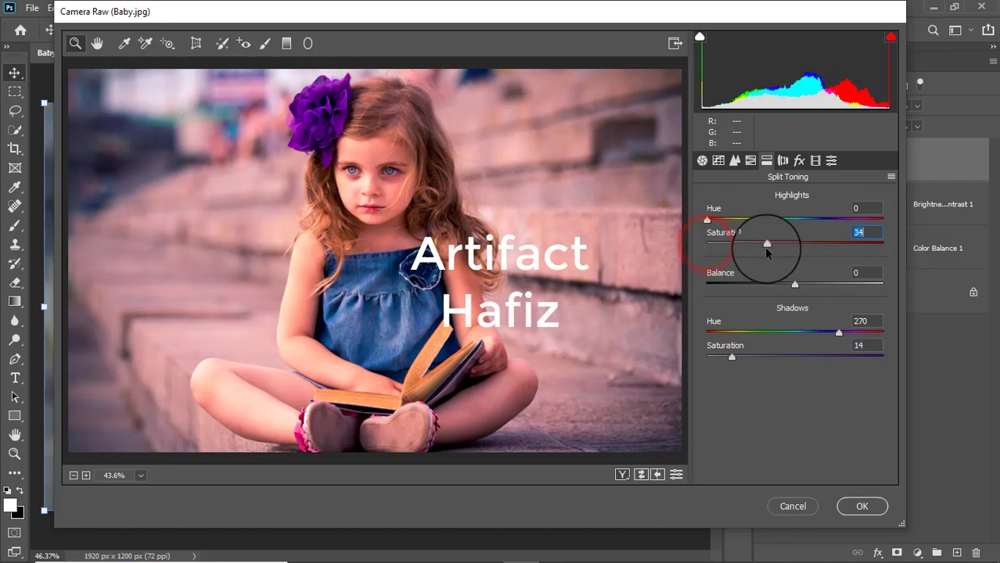
drag(700, 224, 807, 222)
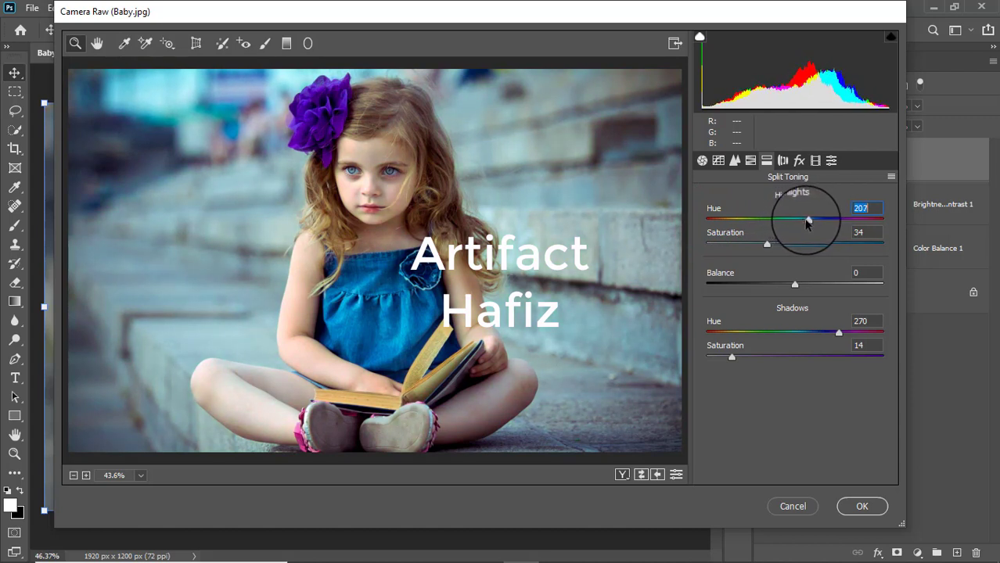
double_click(767, 242)
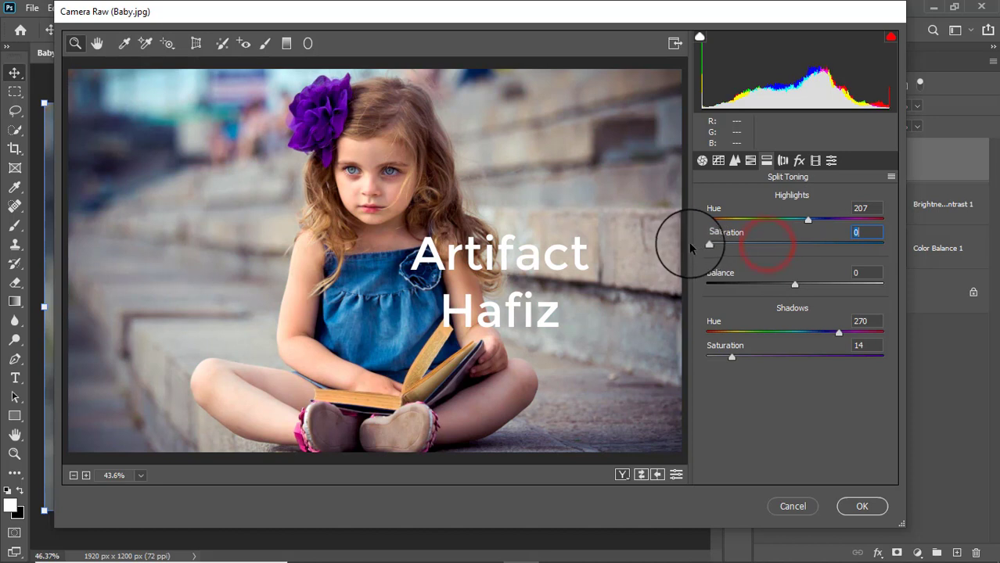
drag(709, 244, 722, 247)
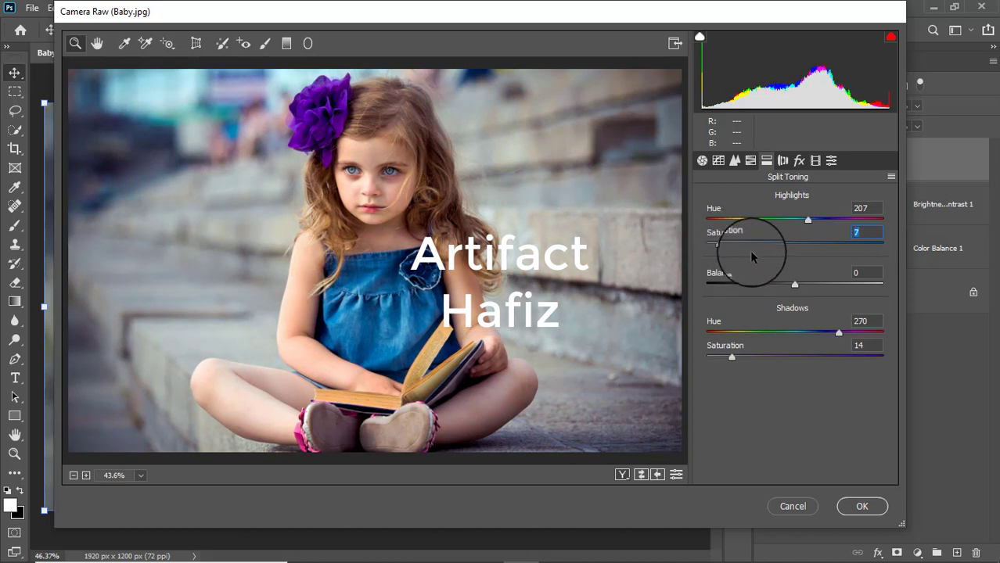
Step: Add a slight amount of sharpening to the portrait in the Camera Raw detail settings
click(734, 160)
drag(703, 222, 717, 223)
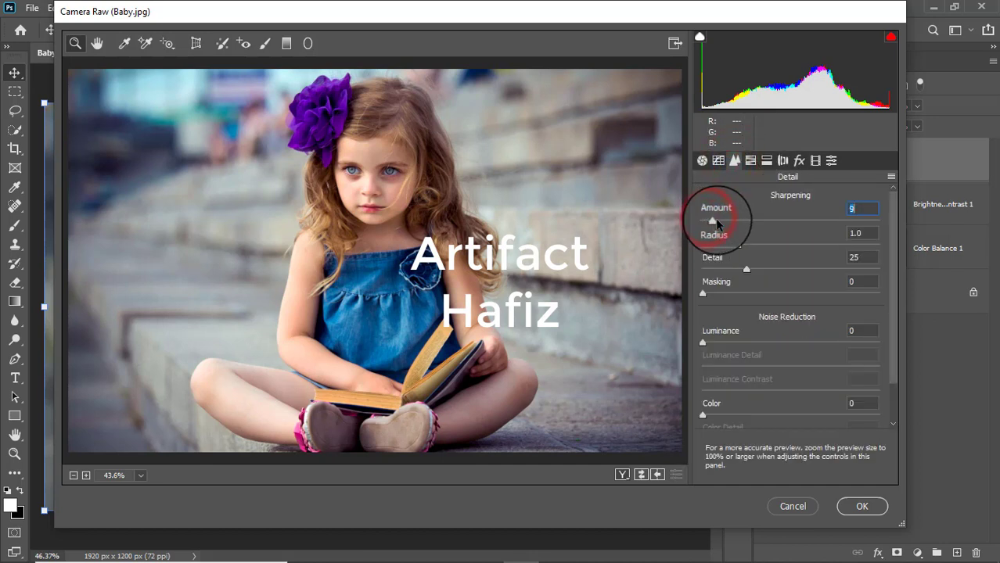
Step: Shape the RGB point tone curve with a shadow point at input 71, output 64, a slight highlight point, and the black point raised to output 8
click(718, 161)
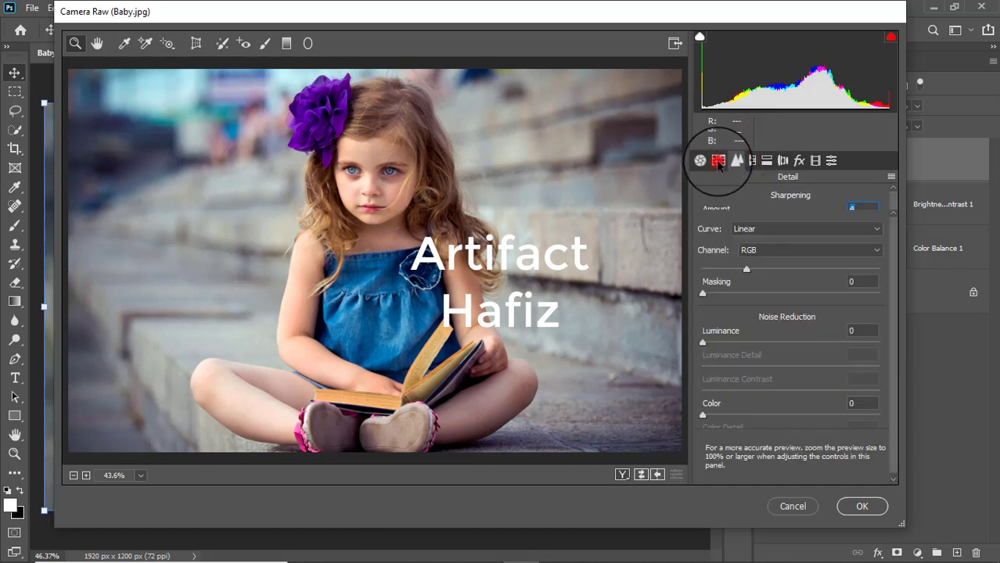
drag(747, 402, 748, 408)
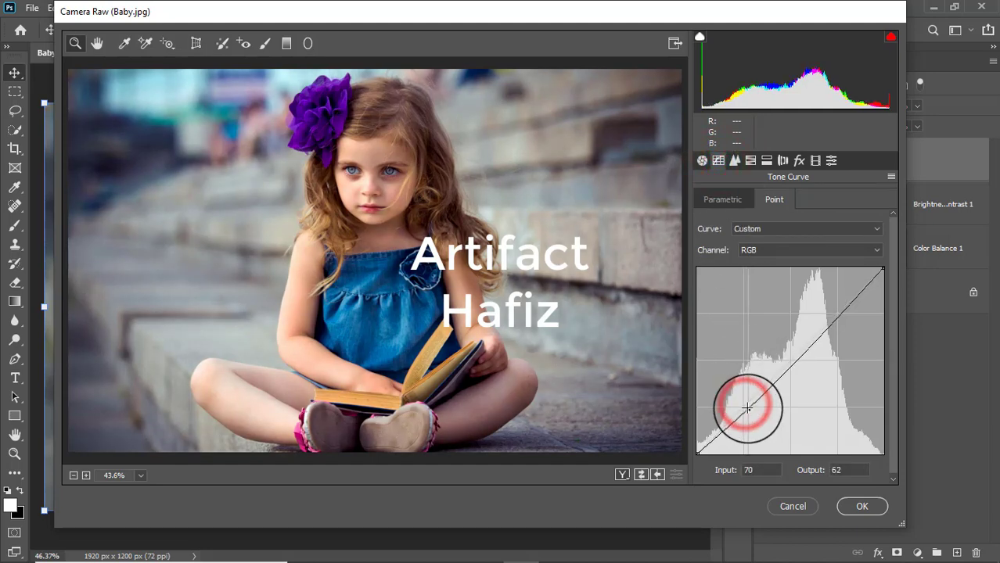
drag(842, 308, 842, 303)
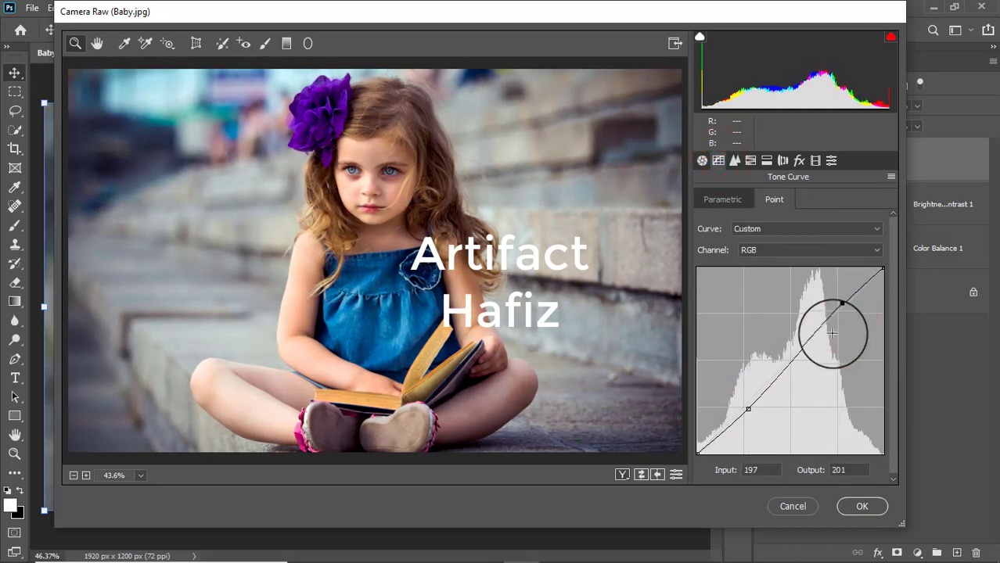
click(697, 452)
drag(698, 452, 690, 449)
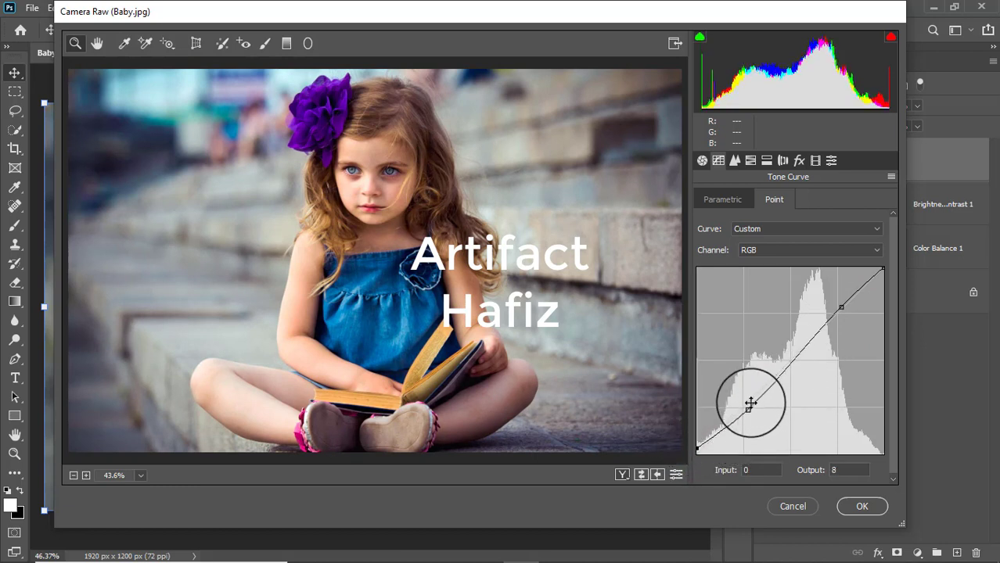
drag(749, 409, 749, 407)
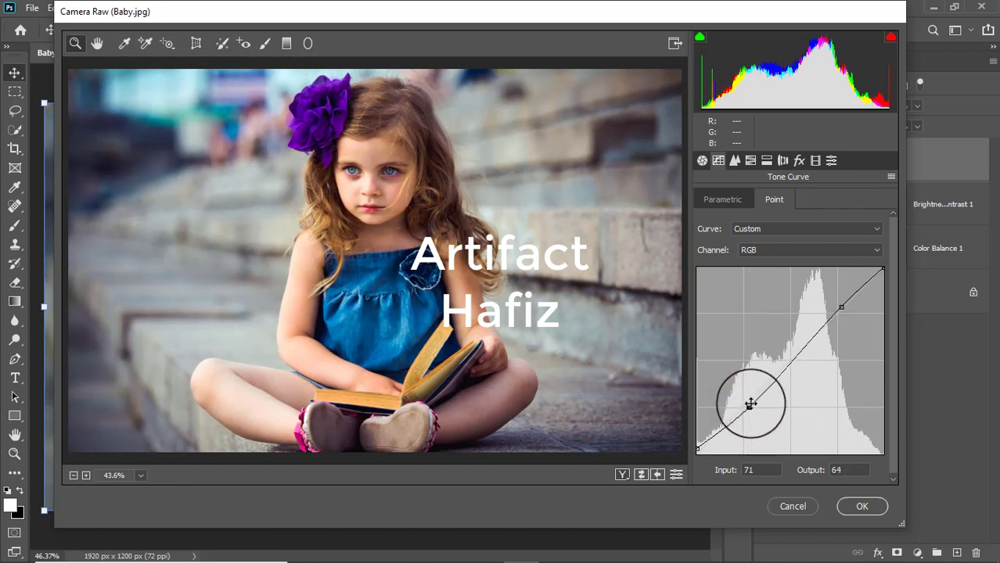
Step: Calibrate the primaries: red hue -5 and saturation -12, green hue +3 and saturation -13, blue hue -8
click(814, 160)
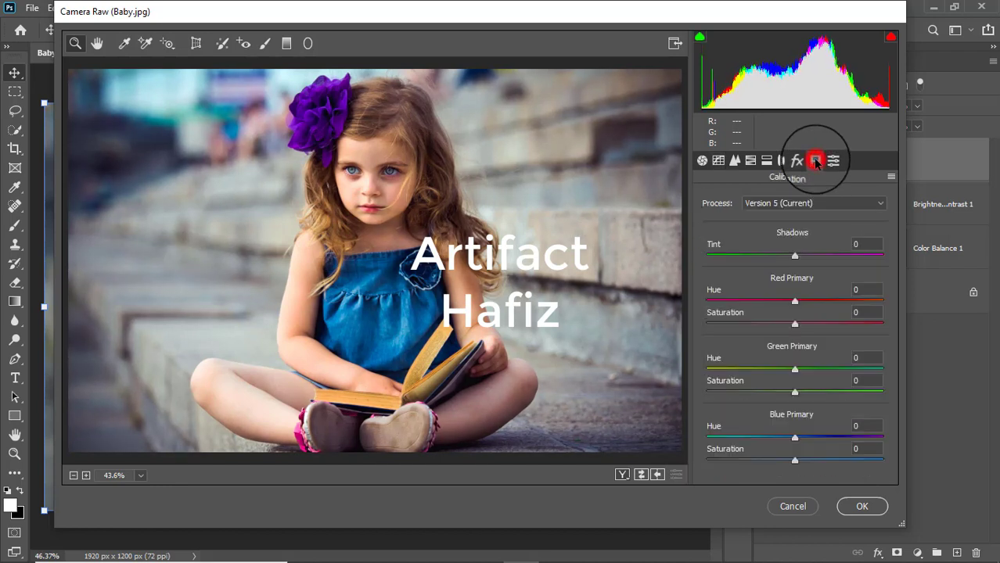
drag(794, 301, 785, 324)
drag(795, 369, 784, 392)
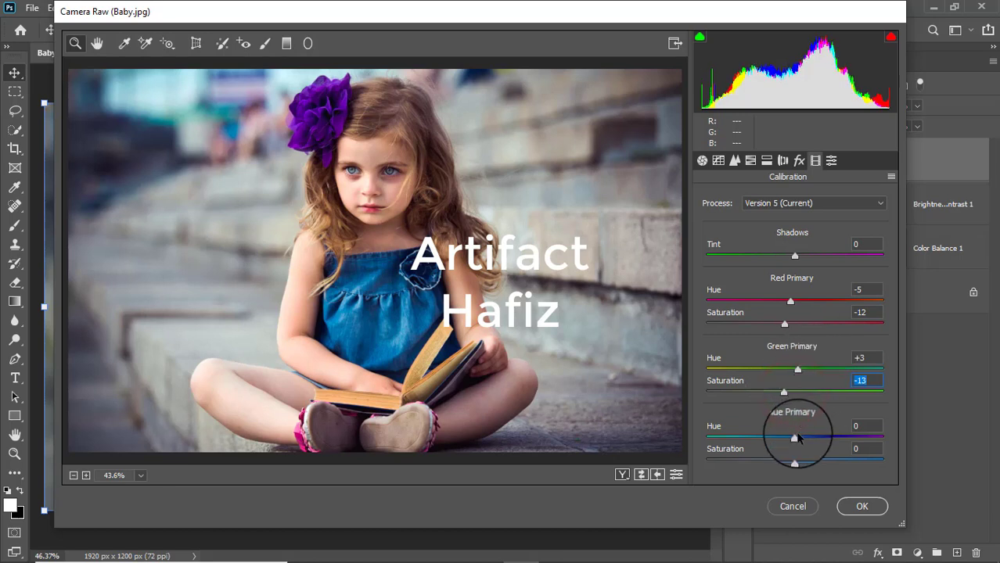
drag(794, 439, 787, 443)
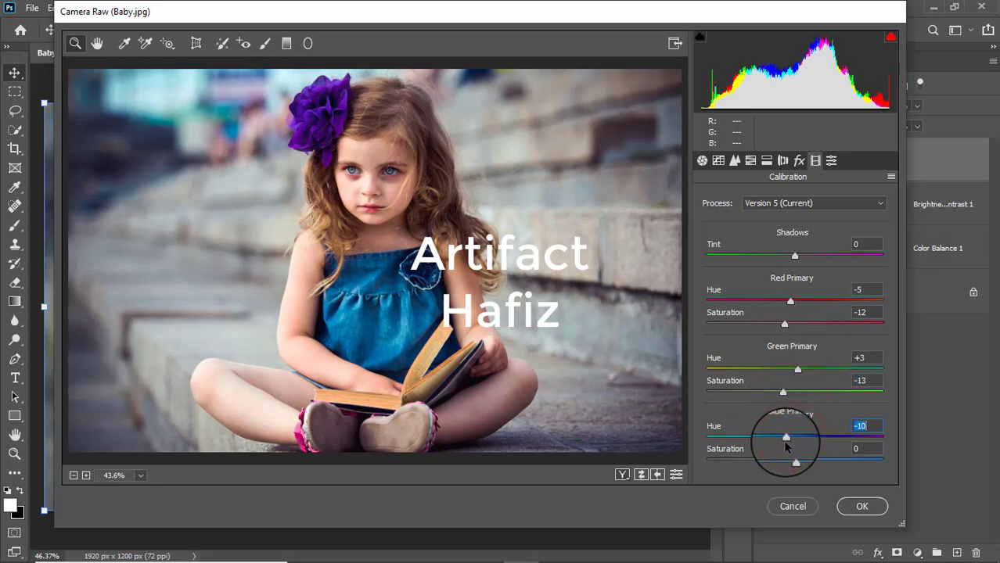
drag(787, 446, 789, 447)
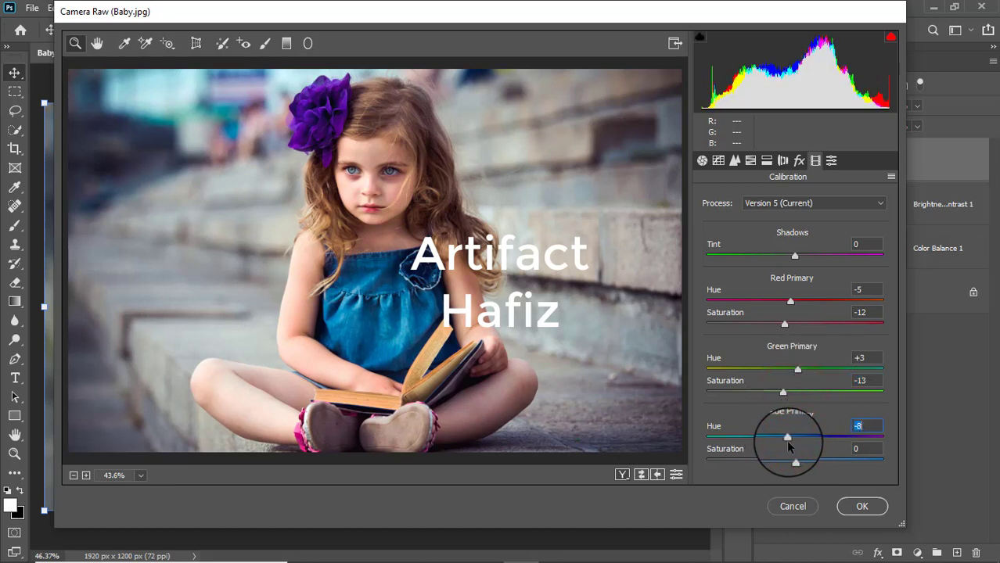
Step: Apply the Camera Raw adjustments and toggle the visibility of Layer 1 to compare before and after
click(855, 507)
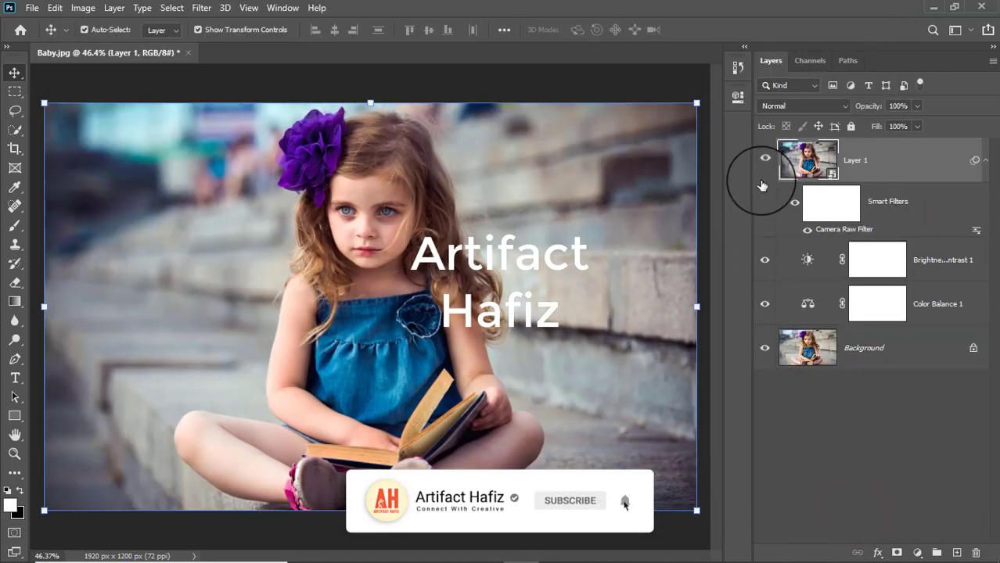
click(765, 160)
click(766, 162)
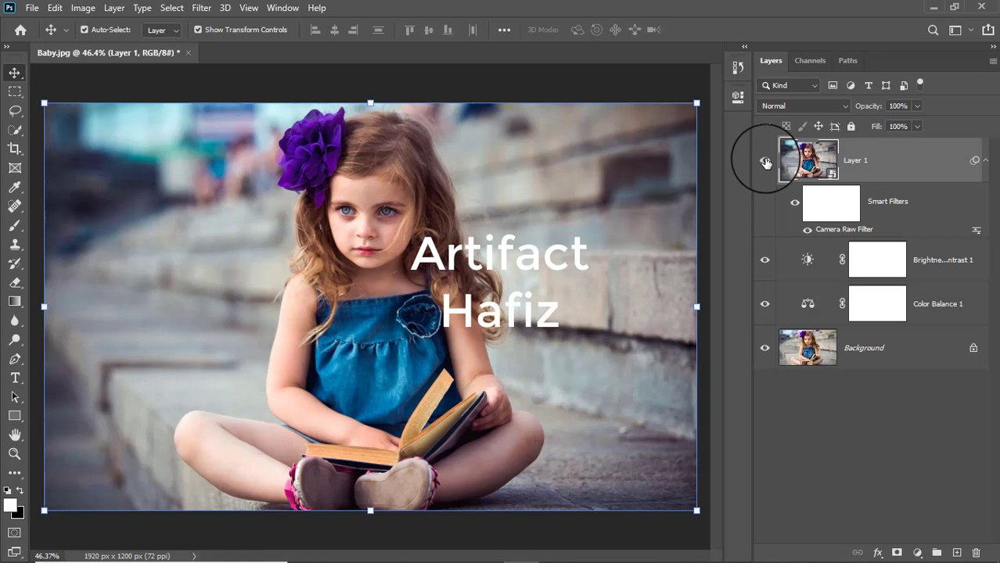
Step: Add a Color Lookup adjustment layer above Layer 1 using the Soft_Warming.look 3D LUT
click(898, 161)
click(916, 552)
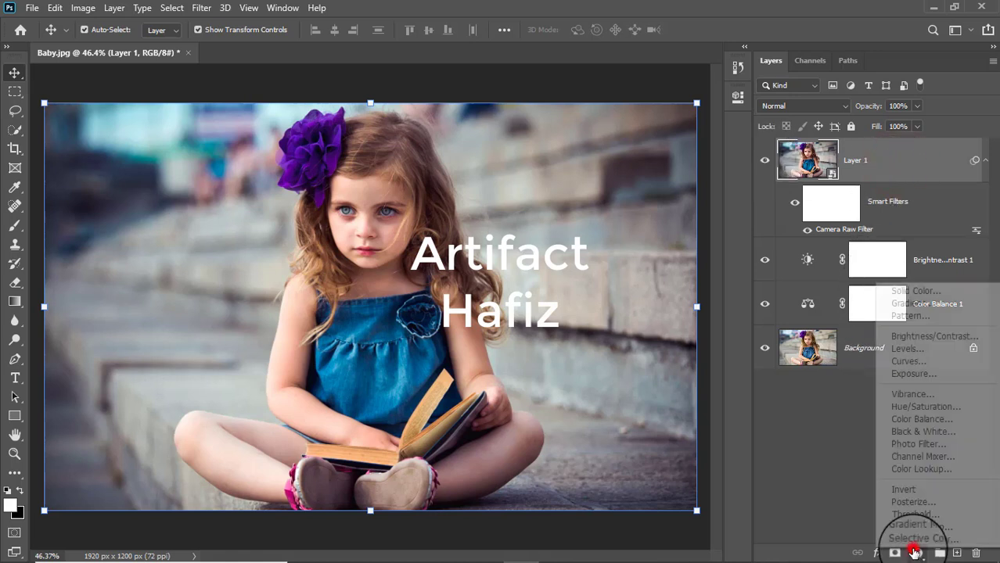
click(917, 469)
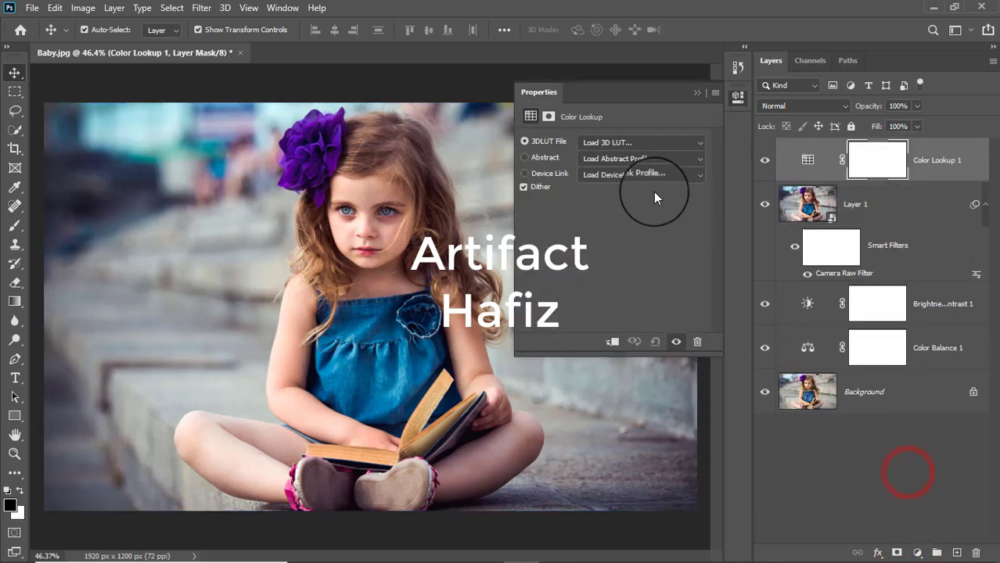
click(625, 146)
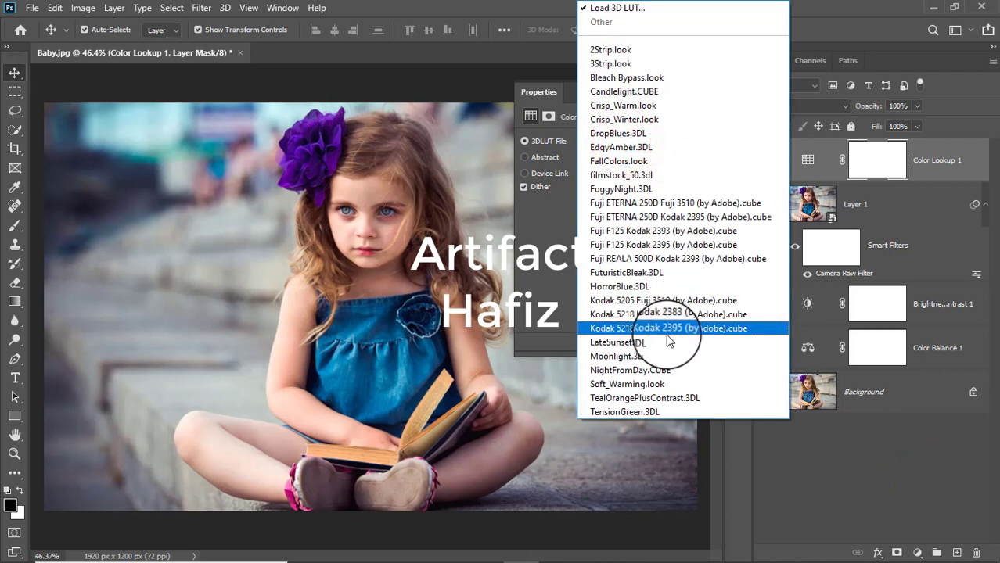
click(587, 385)
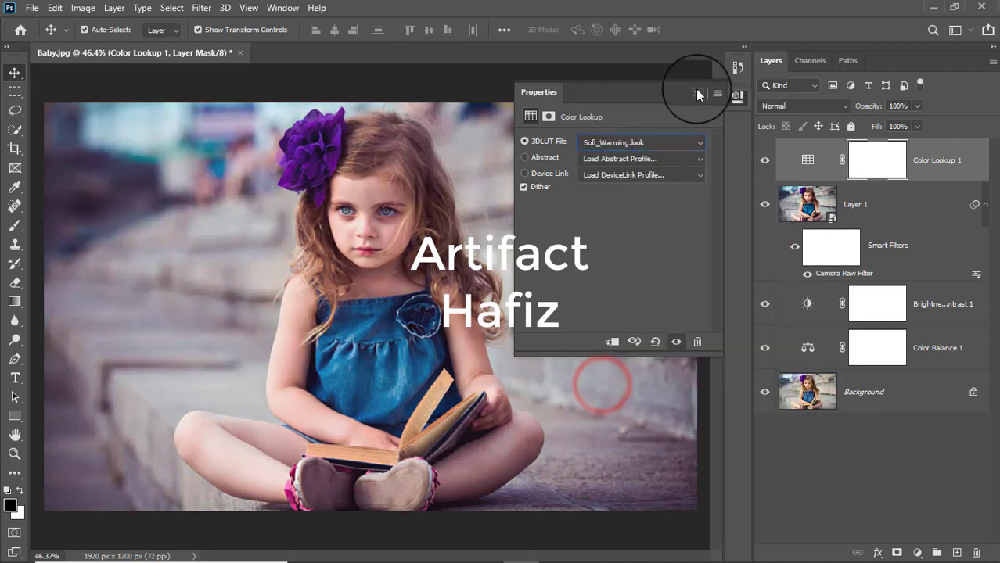
click(696, 89)
Step: Set the Color Lookup layer's blend mode to Luminosity and its opacity to 16%
click(812, 105)
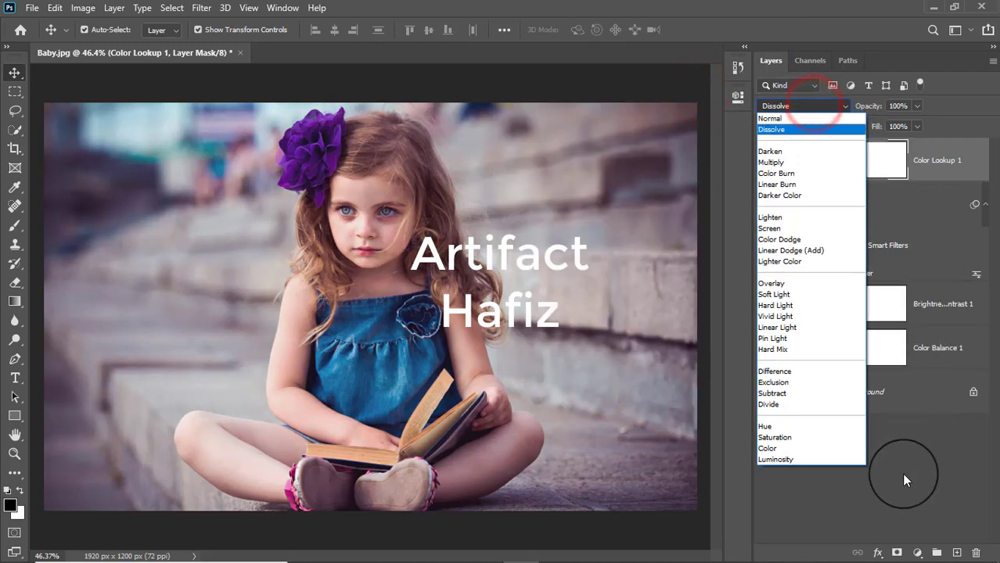
click(776, 460)
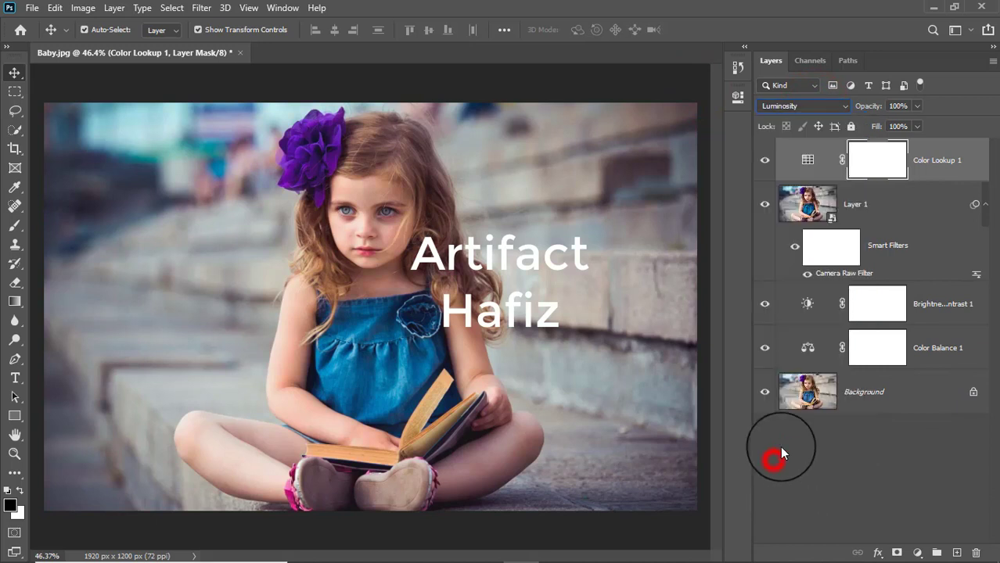
click(924, 159)
click(917, 106)
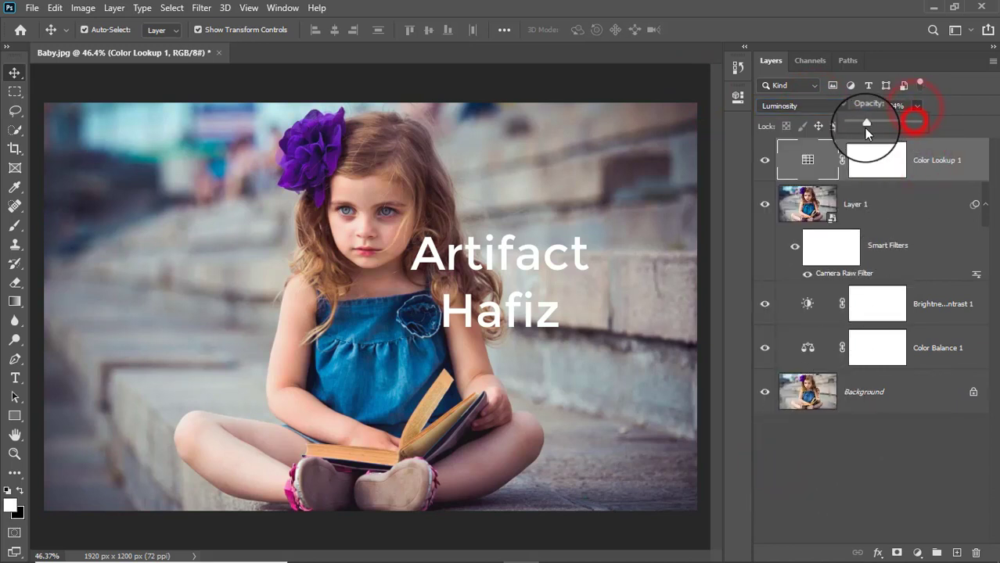
drag(864, 127, 860, 128)
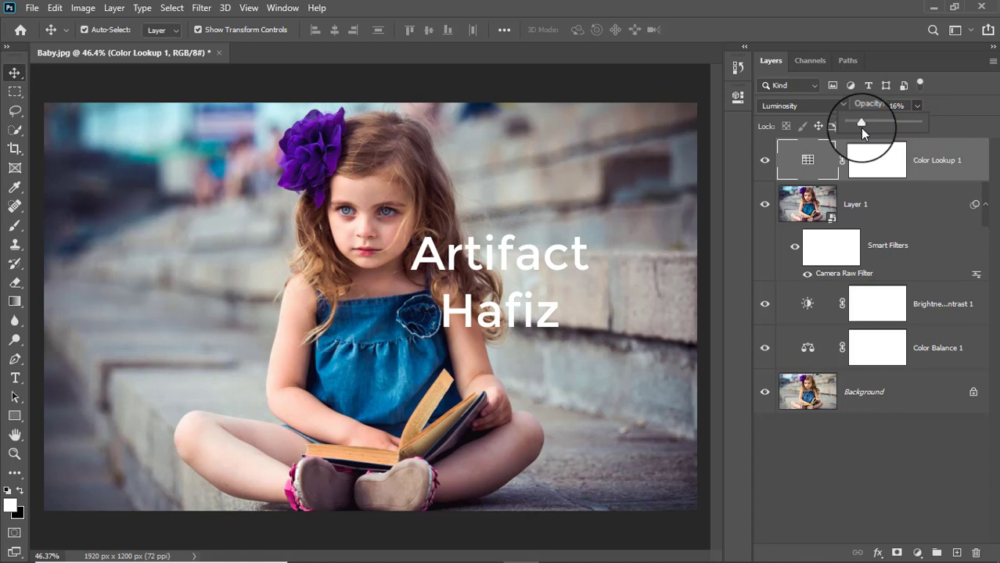
click(939, 169)
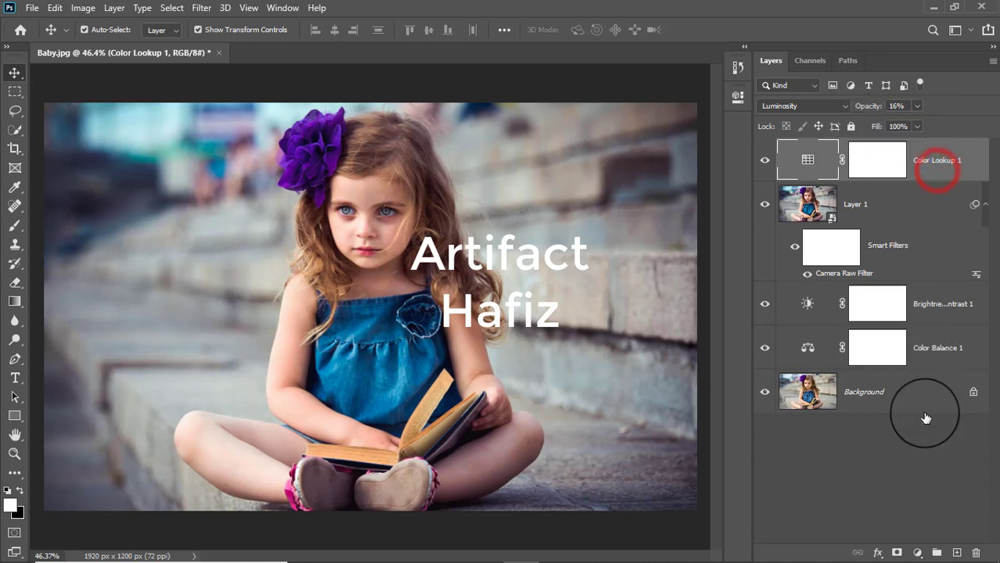
Step: Add a Levels adjustment layer above the Color Lookup layer with the white input level at 251
click(917, 554)
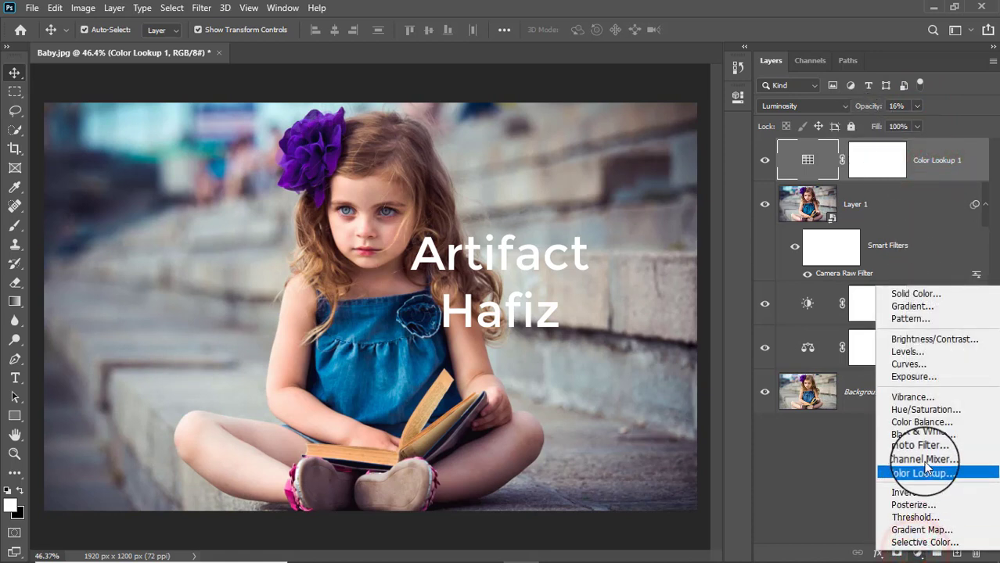
click(907, 351)
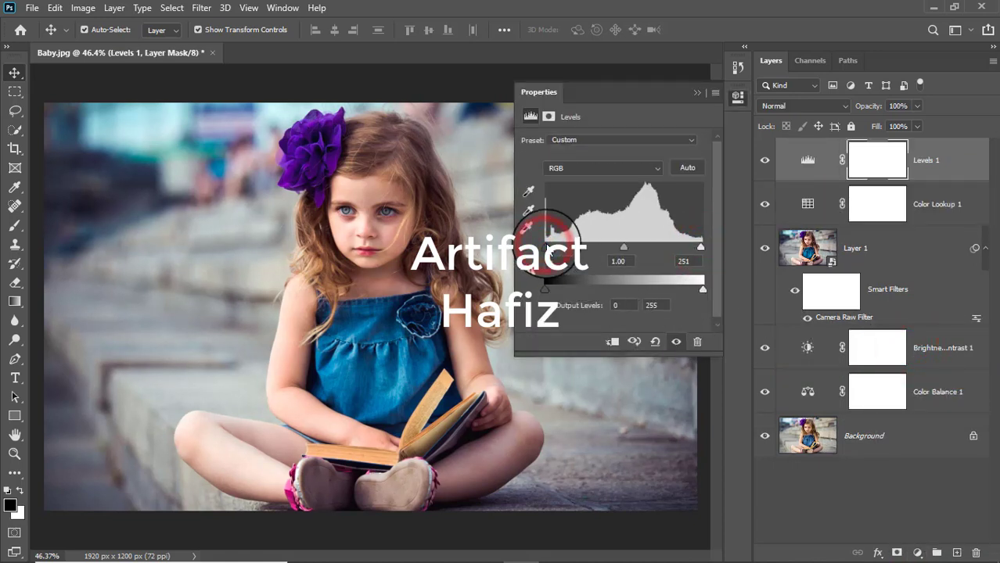
click(696, 94)
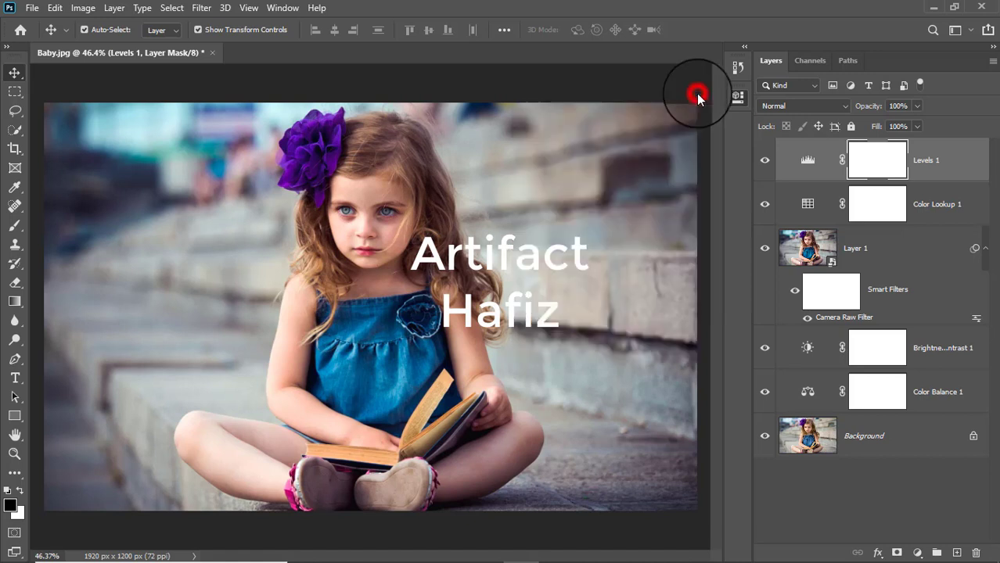
Step: Add a Curves adjustment layer above the Levels layer, with a midtone point slightly below the diagonal and the black point slightly raised
click(939, 161)
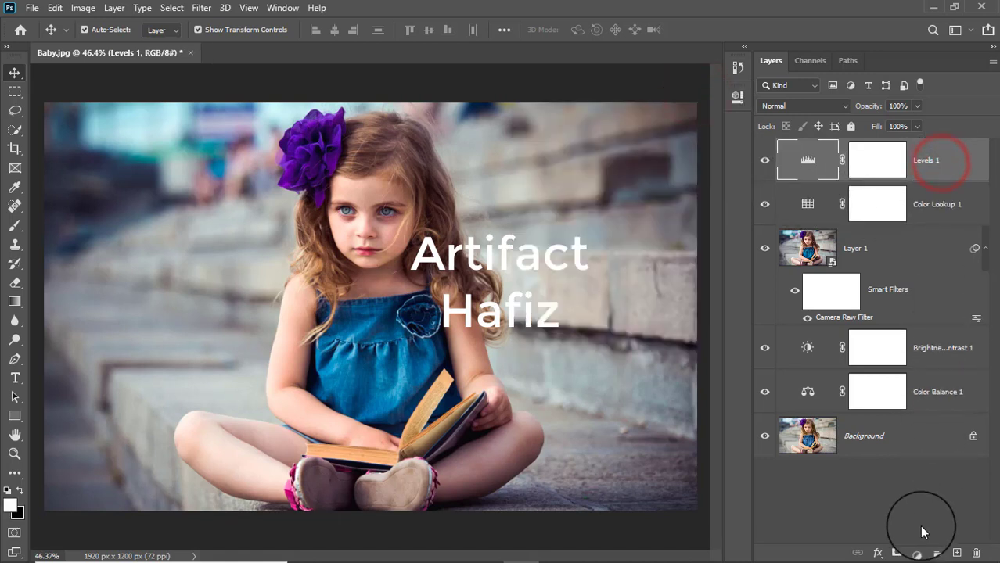
click(917, 553)
click(898, 366)
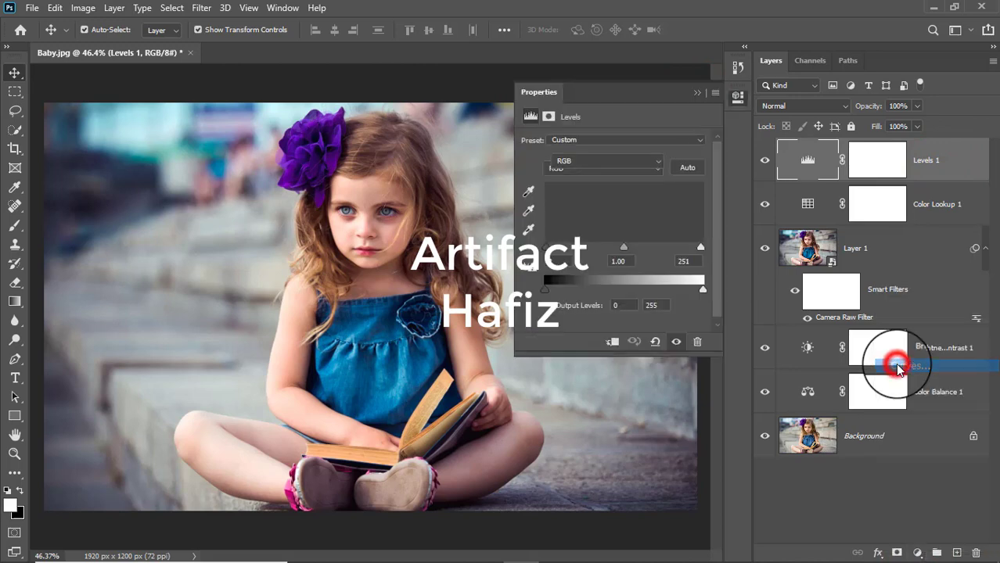
click(665, 209)
drag(665, 209, 632, 247)
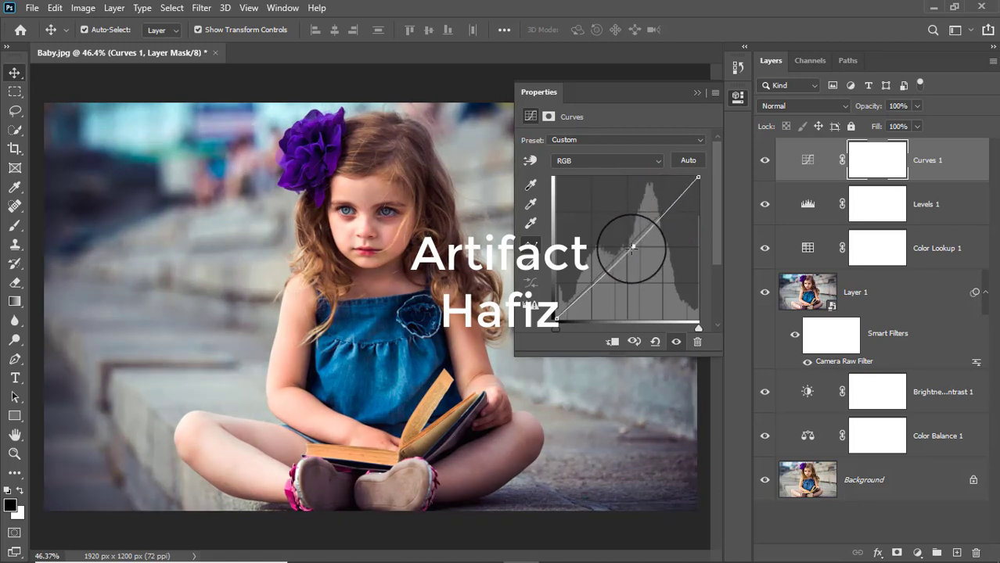
click(556, 317)
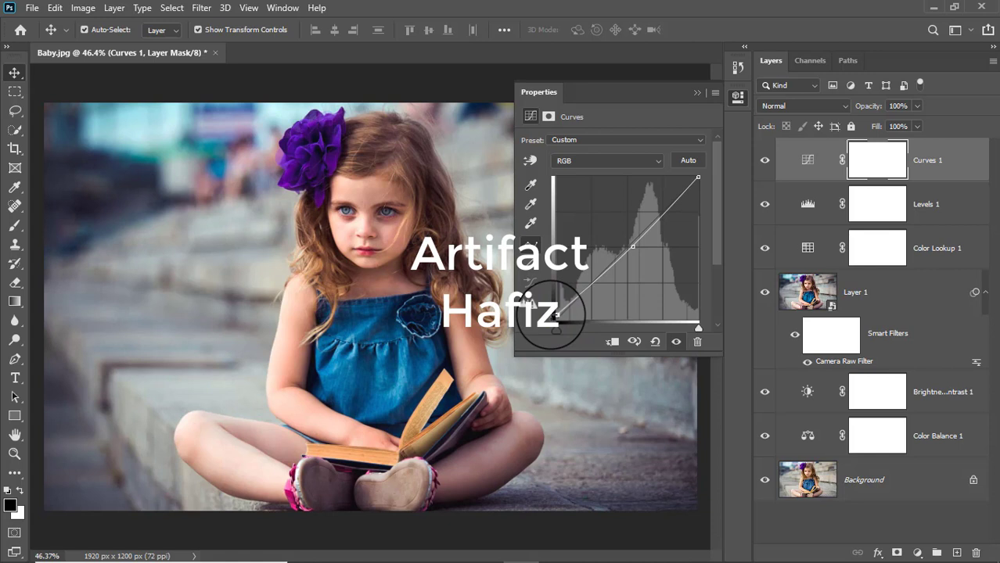
click(696, 95)
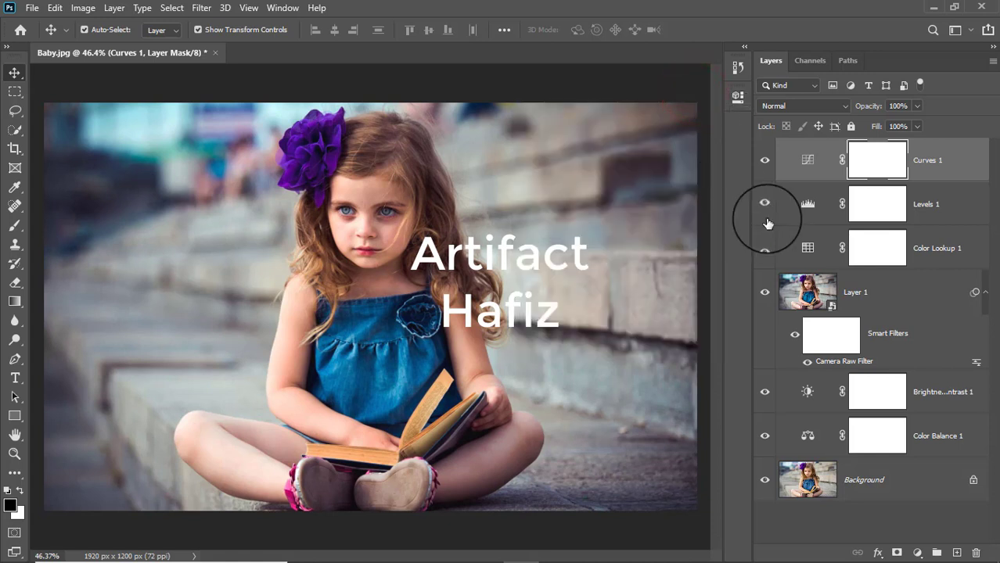
Step: Compare the original Background photo with the full grade by toggling the visibility of all other layers
alt+click(764, 480)
alt+click(765, 479)
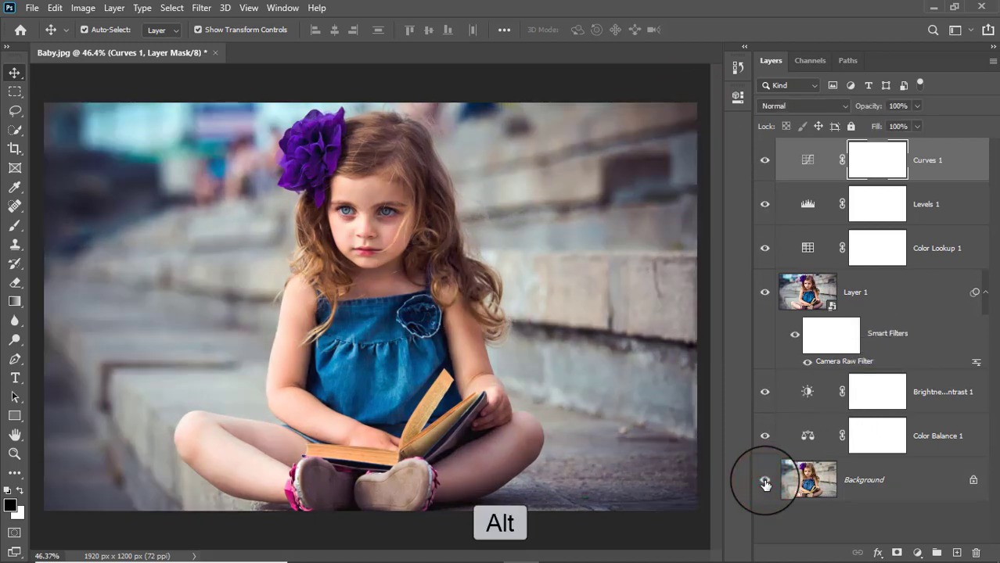
alt+click(765, 480)
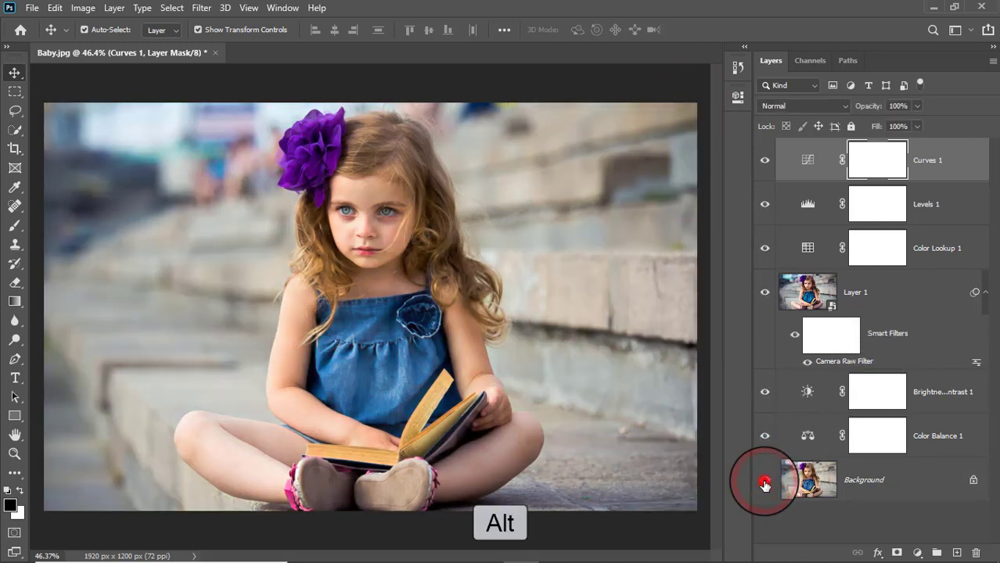
alt+click(765, 480)
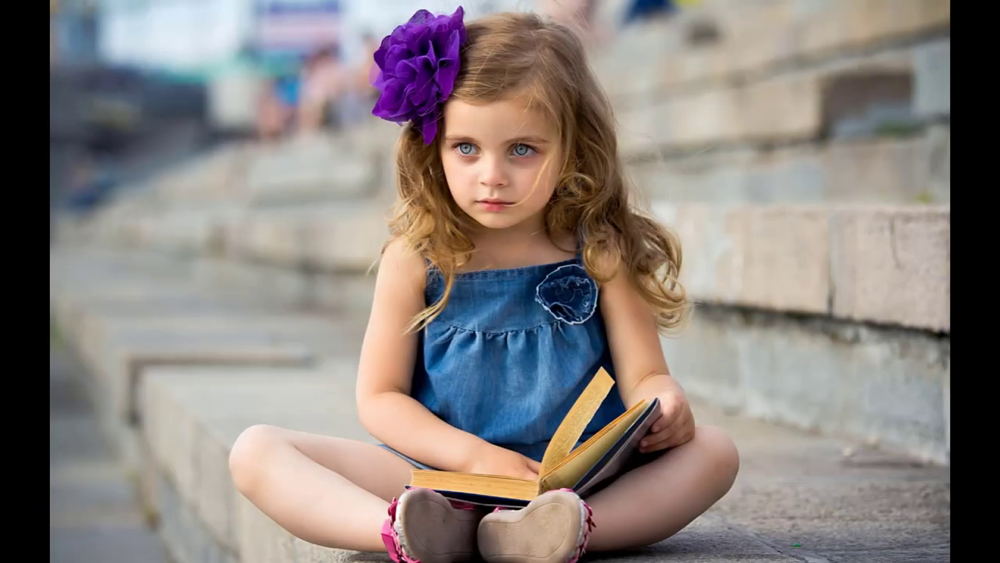